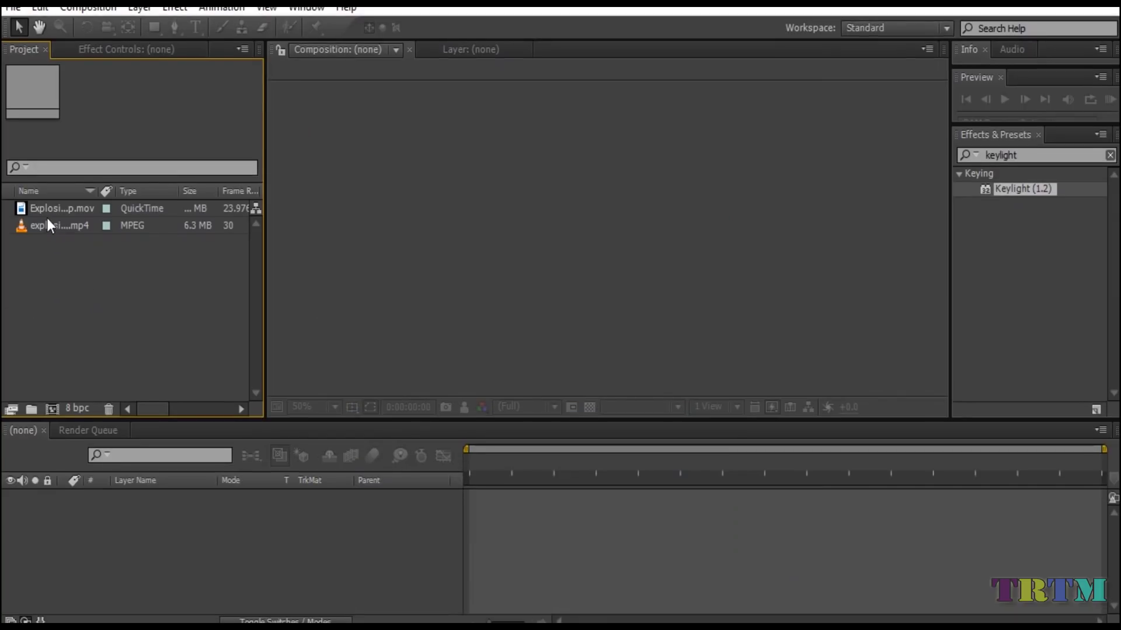
- Build the Explosion Base Comp from the park footage and preview it
drag(47, 210, 75, 502)
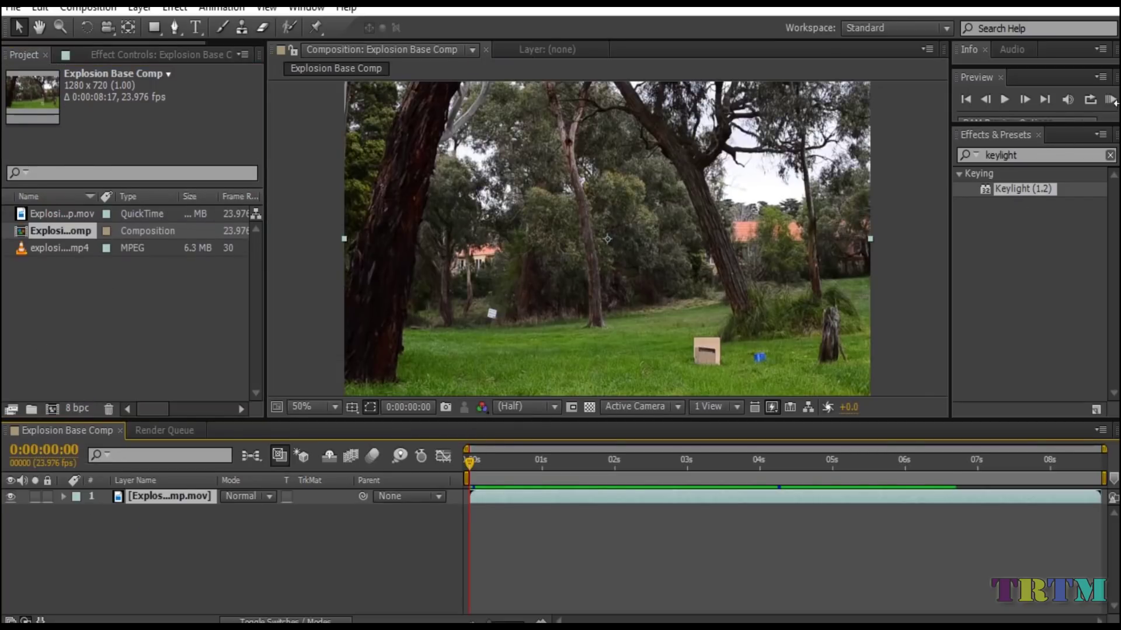
click(1110, 99)
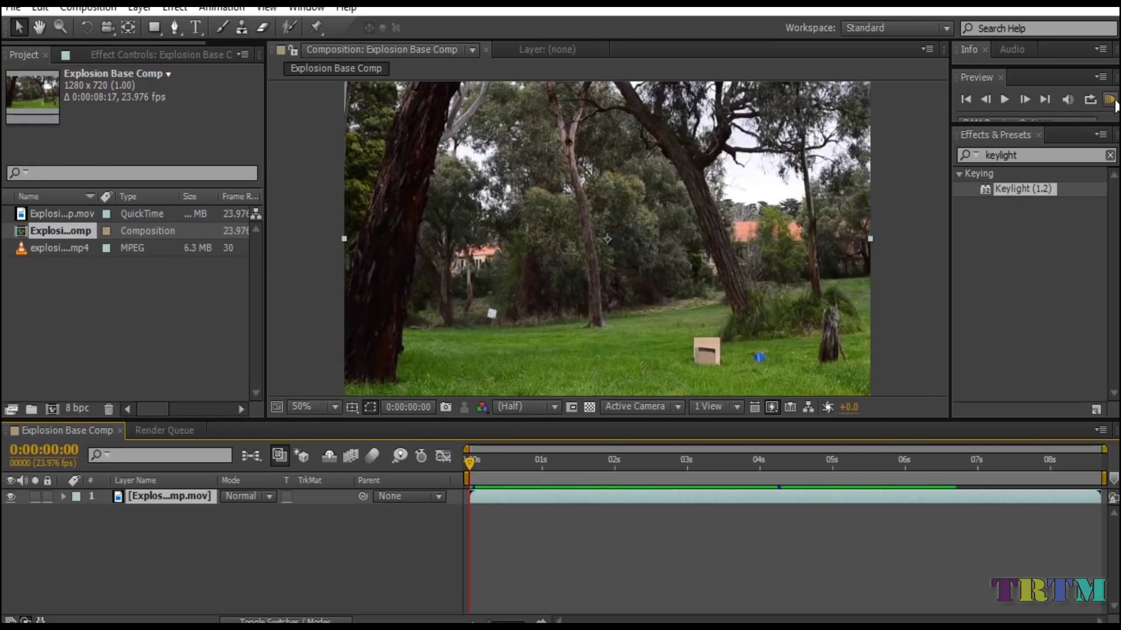
click(471, 462)
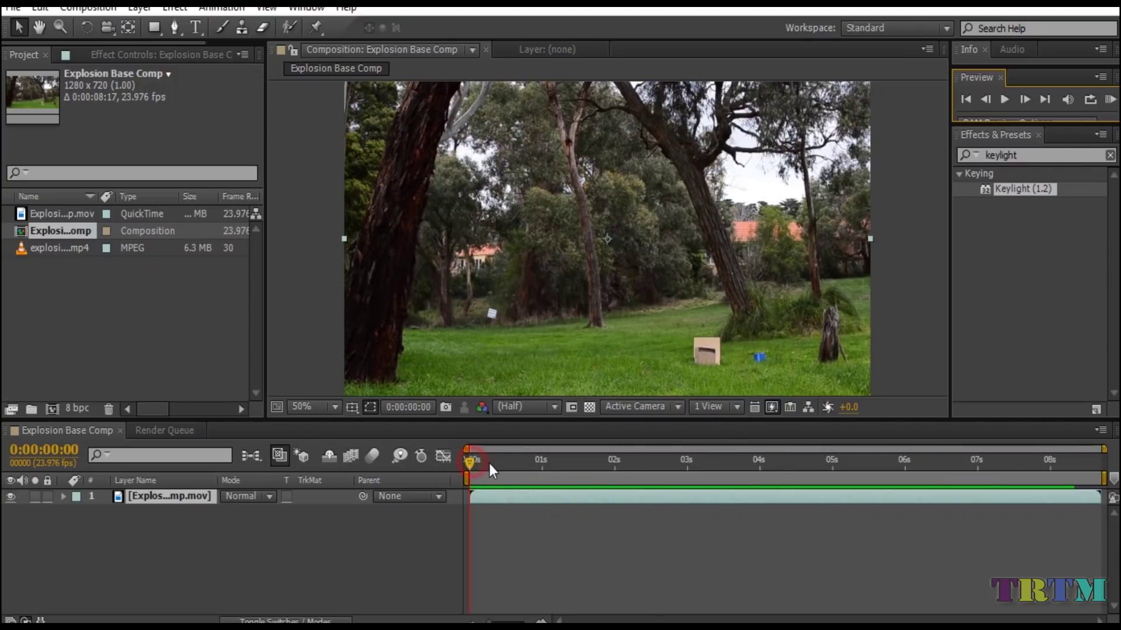
- Place explosion 1.mp4 above the park footage, starting at 4:18
drag(489, 463, 814, 471)
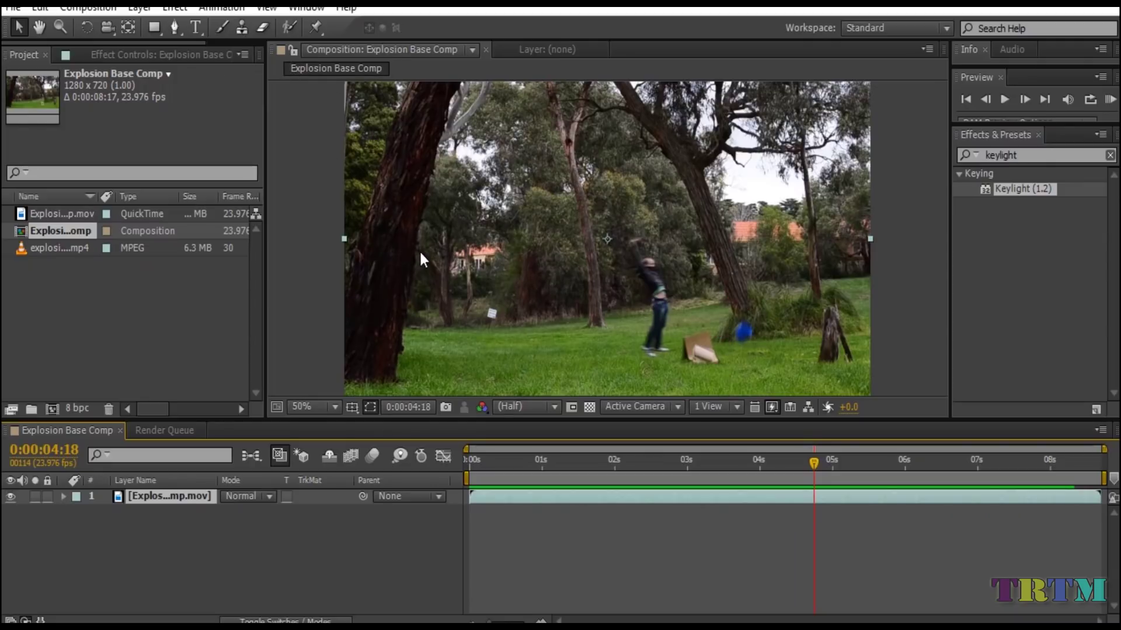
click(79, 254)
mouse_move(59, 247)
mouse_down()
mouse_move(433, 482)
mouse_move(838, 495)
mouse_up()
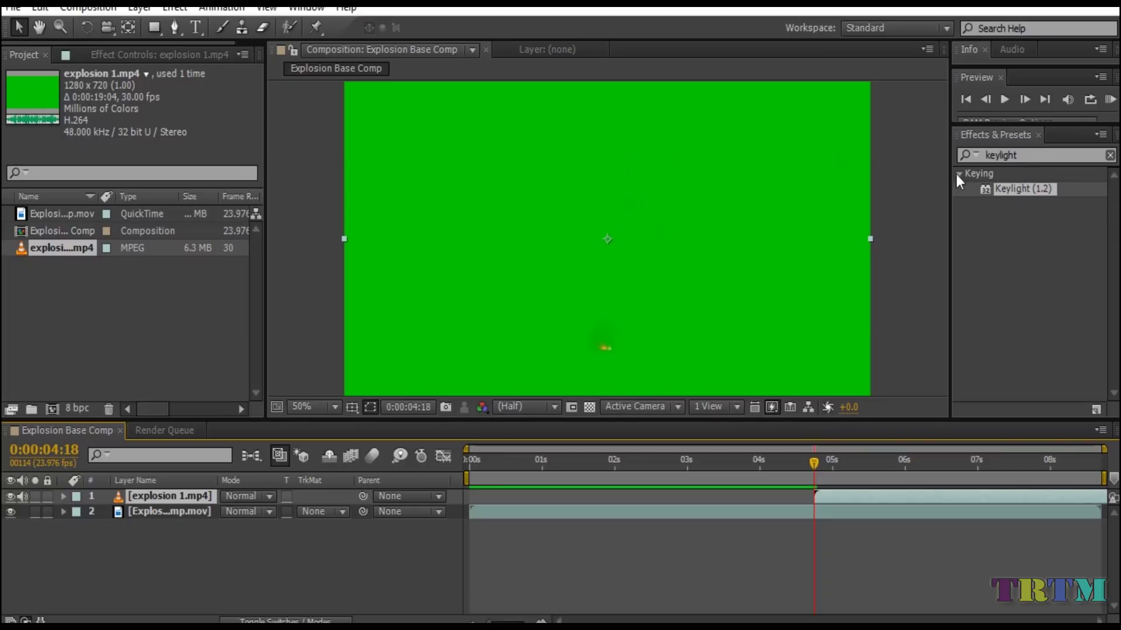
- Apply Keylight to the explosion layer and sample the green as its Screen Colour
double_click(1011, 157)
text(k)
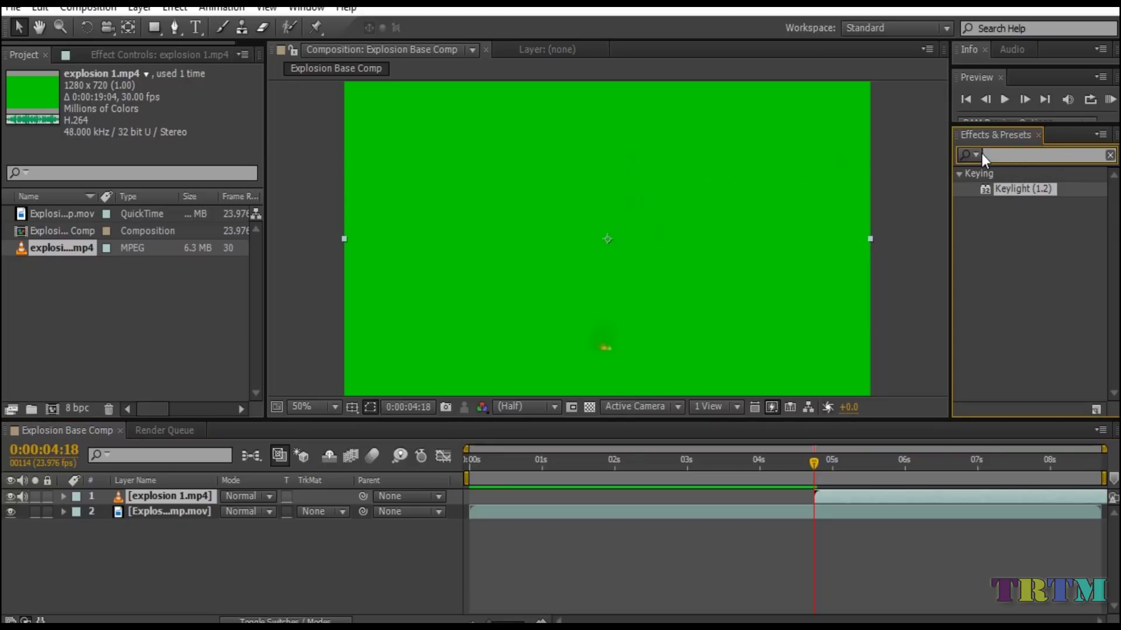
click(983, 154)
text(eylight)
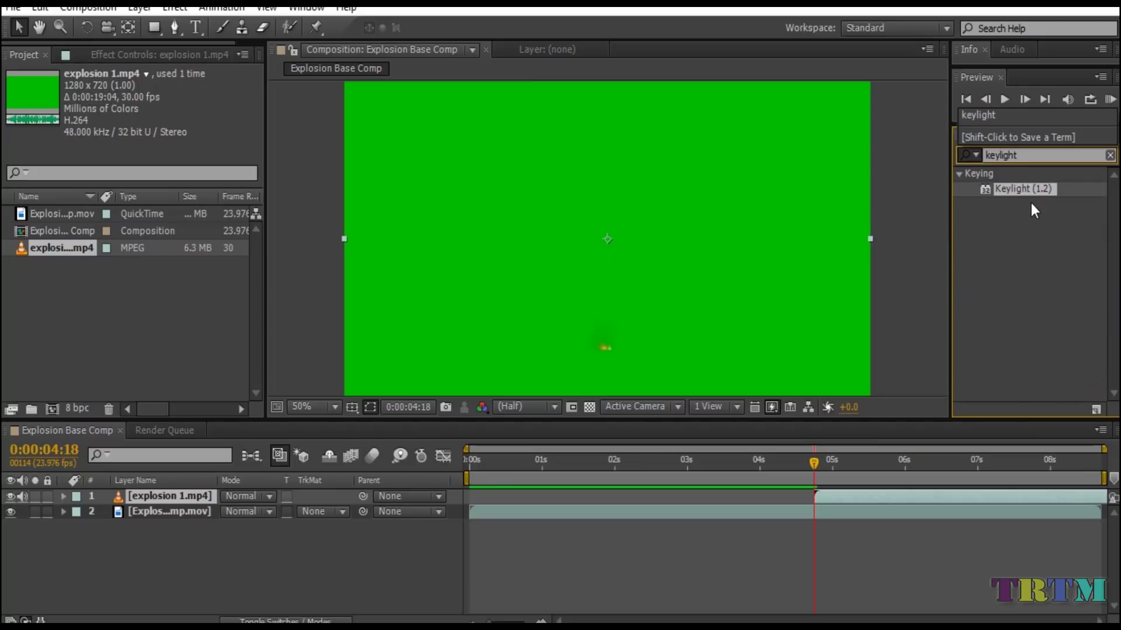
drag(1028, 193, 893, 498)
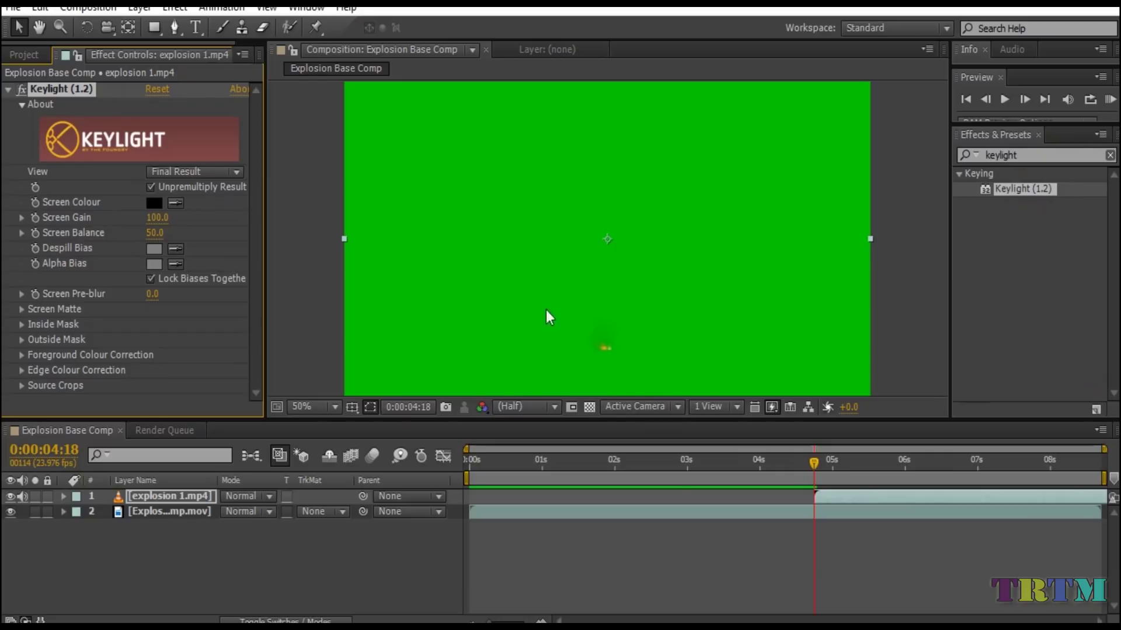
click(175, 203)
click(515, 188)
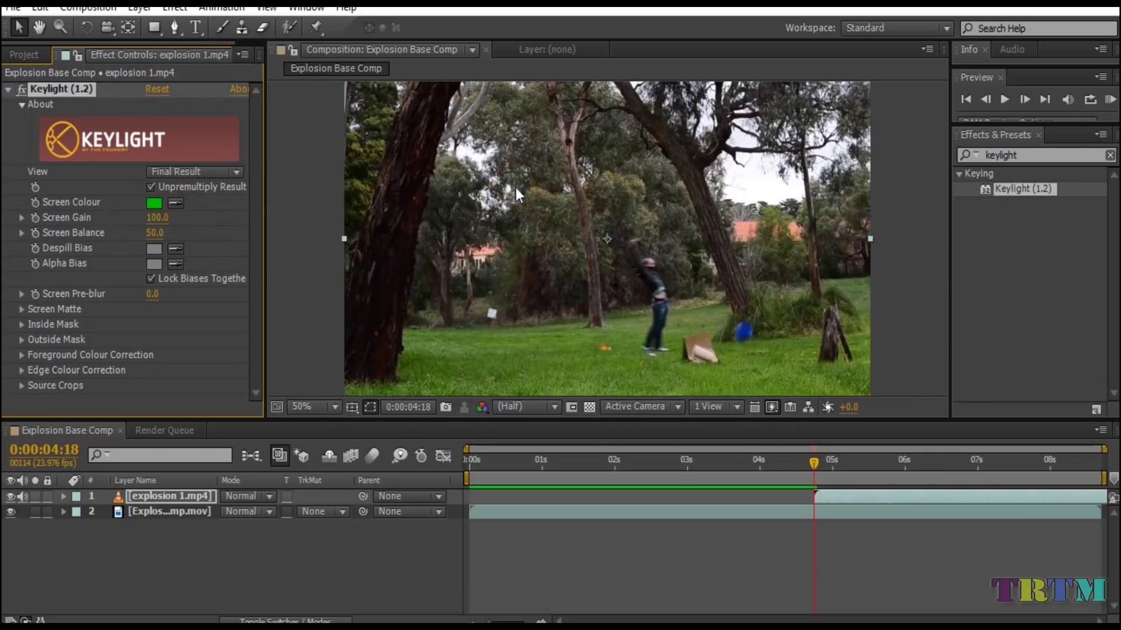
- Move the explosion right, shrink it to fit the cardboard box, and start it slightly earlier
drag(489, 278, 603, 276)
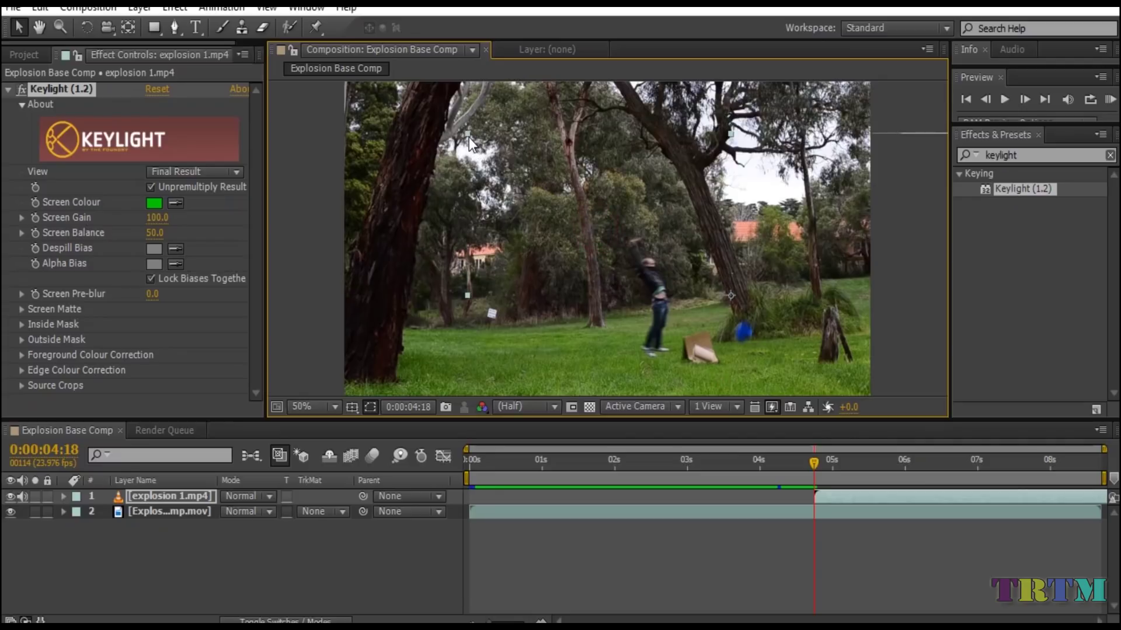
drag(468, 137, 544, 179)
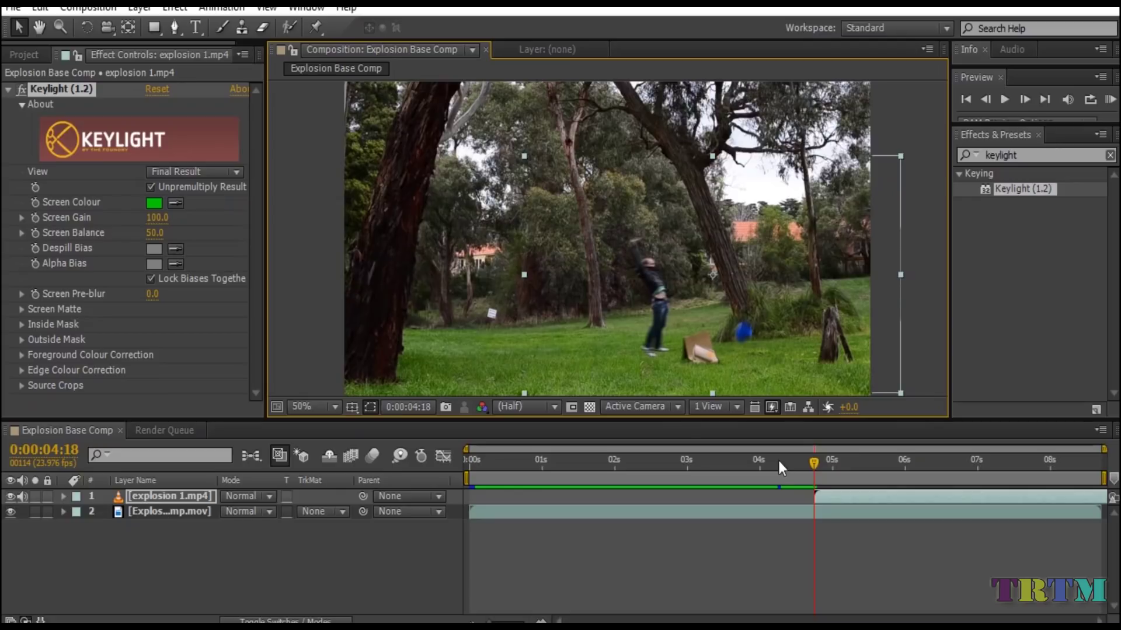
drag(831, 494, 813, 464)
- Duplicate the park footage layer and cue the lower copy to the empty opening frames
click(188, 513)
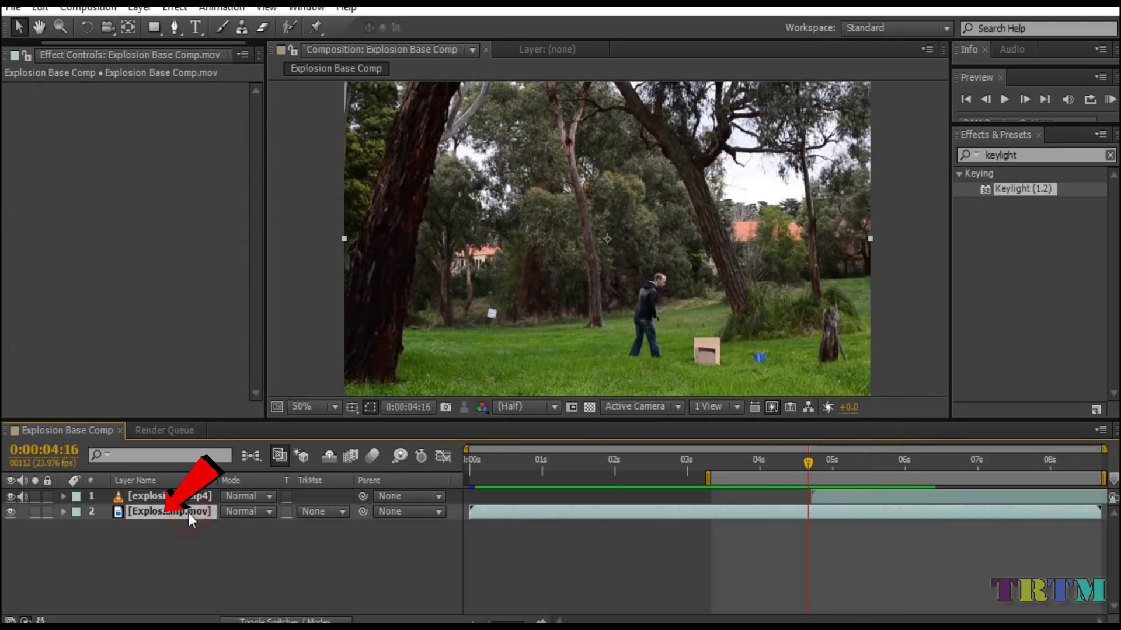
key(ctrl+d)
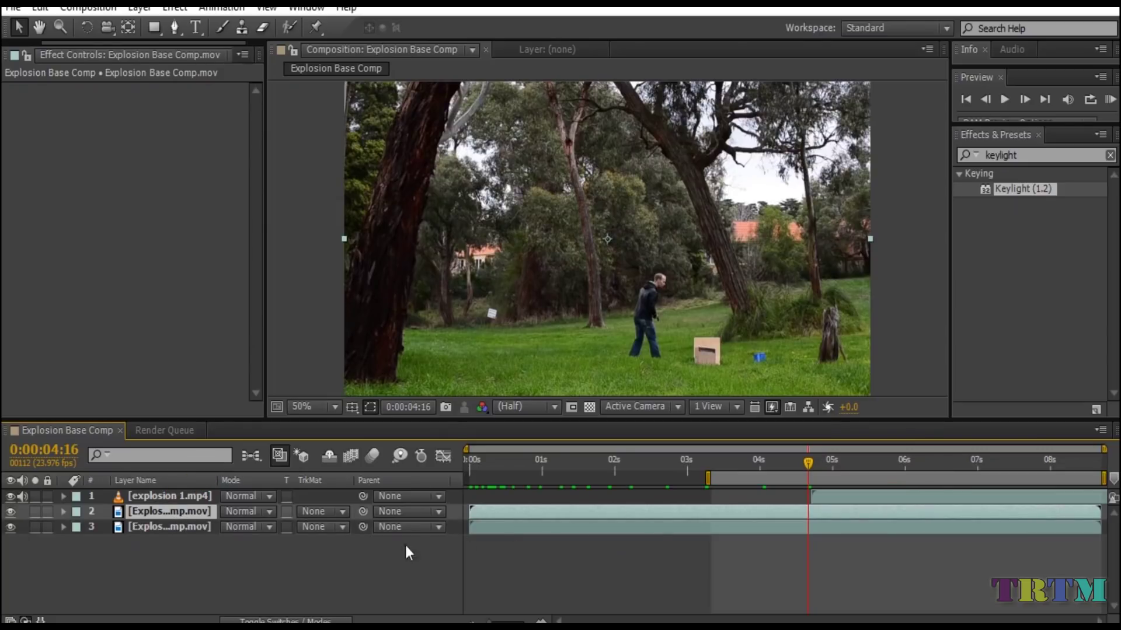
click(177, 528)
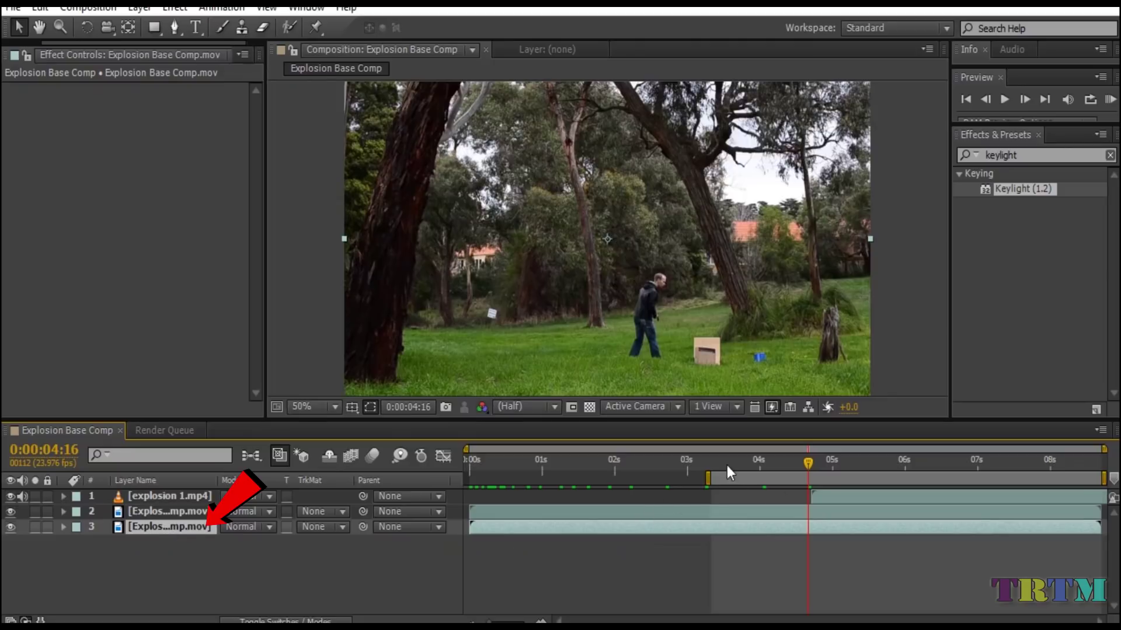
drag(808, 467, 460, 463)
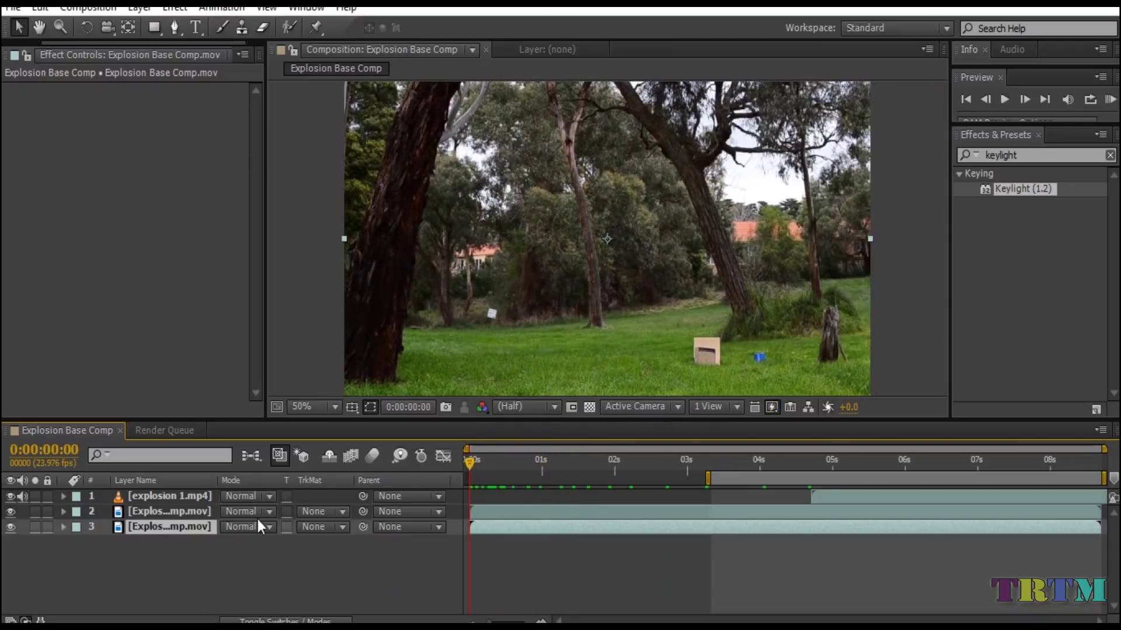
- Freeze the lower copy on that frame, hide the upper layer, and check the empty park
right_click(188, 531)
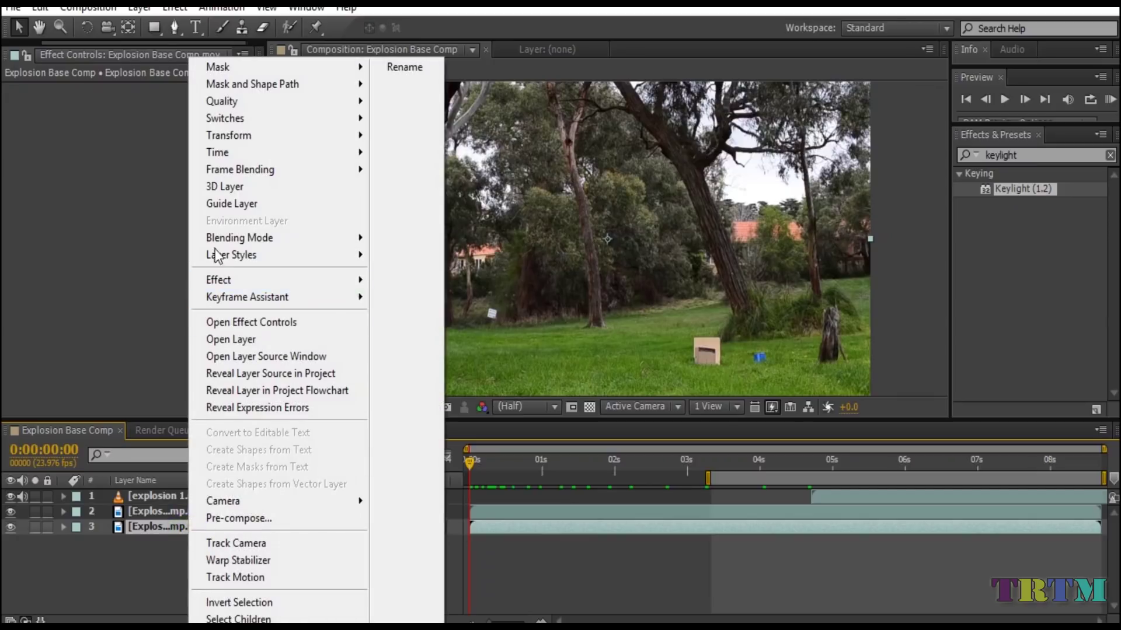
mouse_move(335, 153)
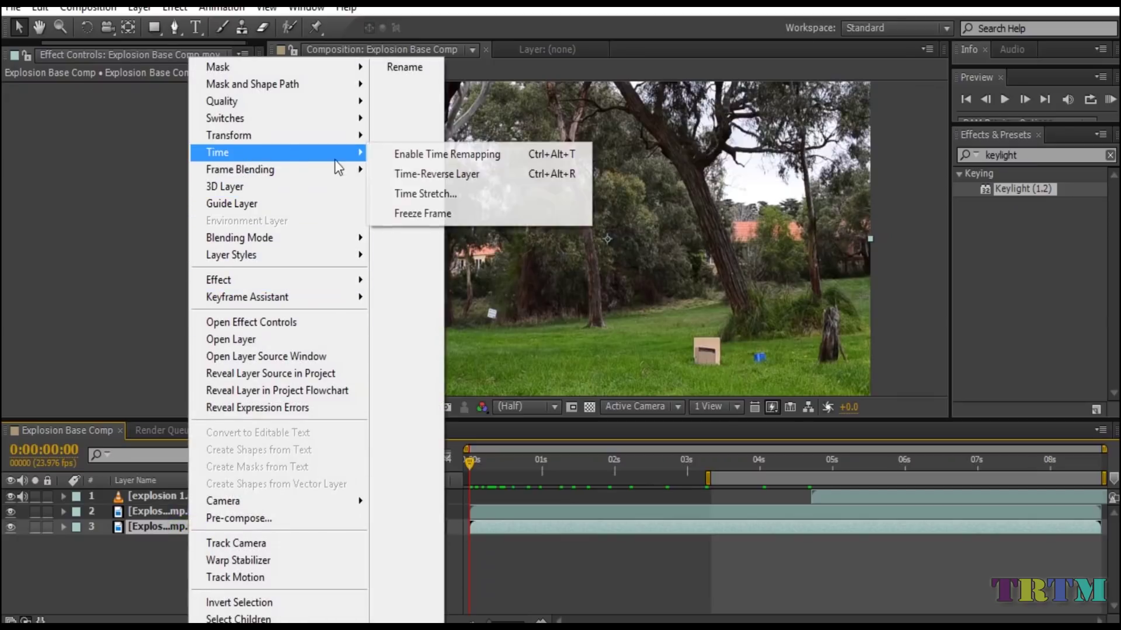
click(415, 210)
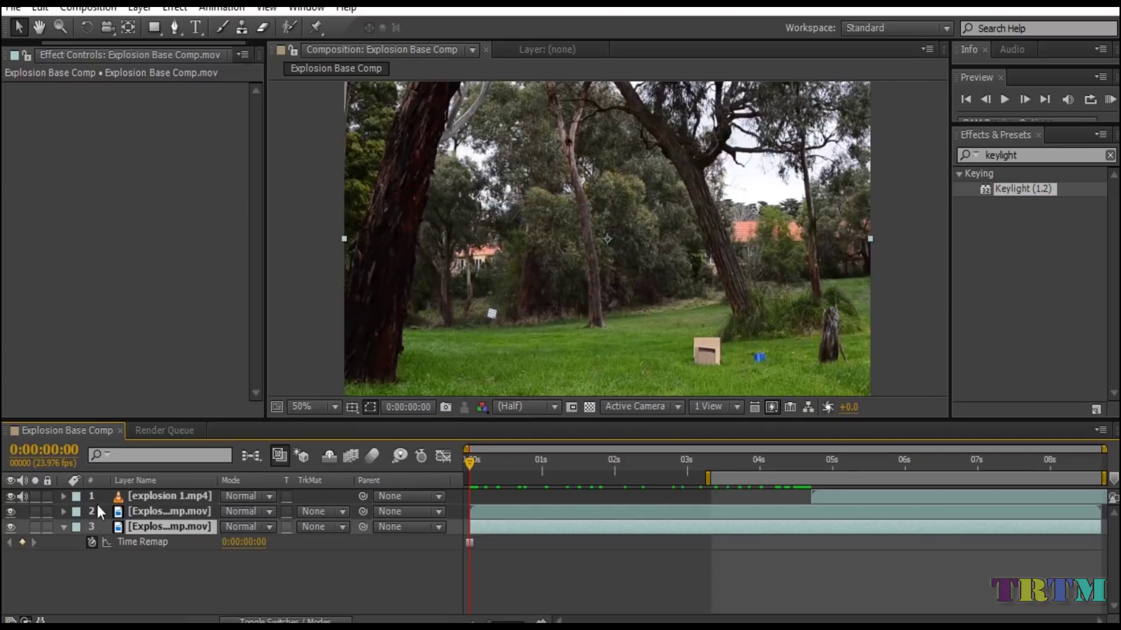
click(11, 511)
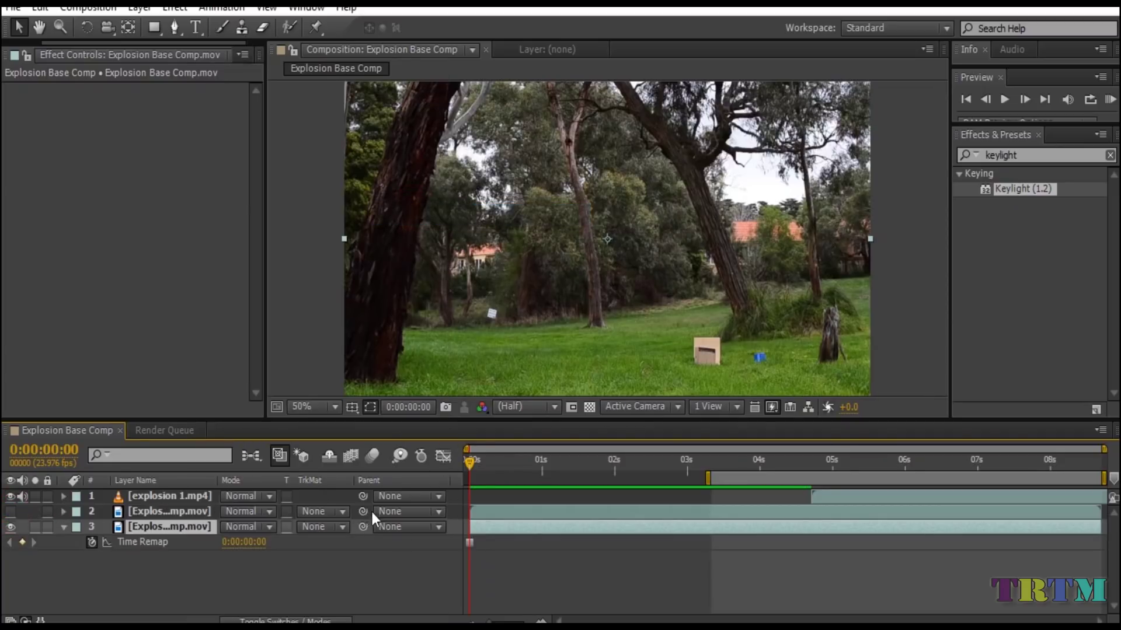
drag(467, 464, 514, 470)
- Rename the frozen copy layer 'background'
key(Return)
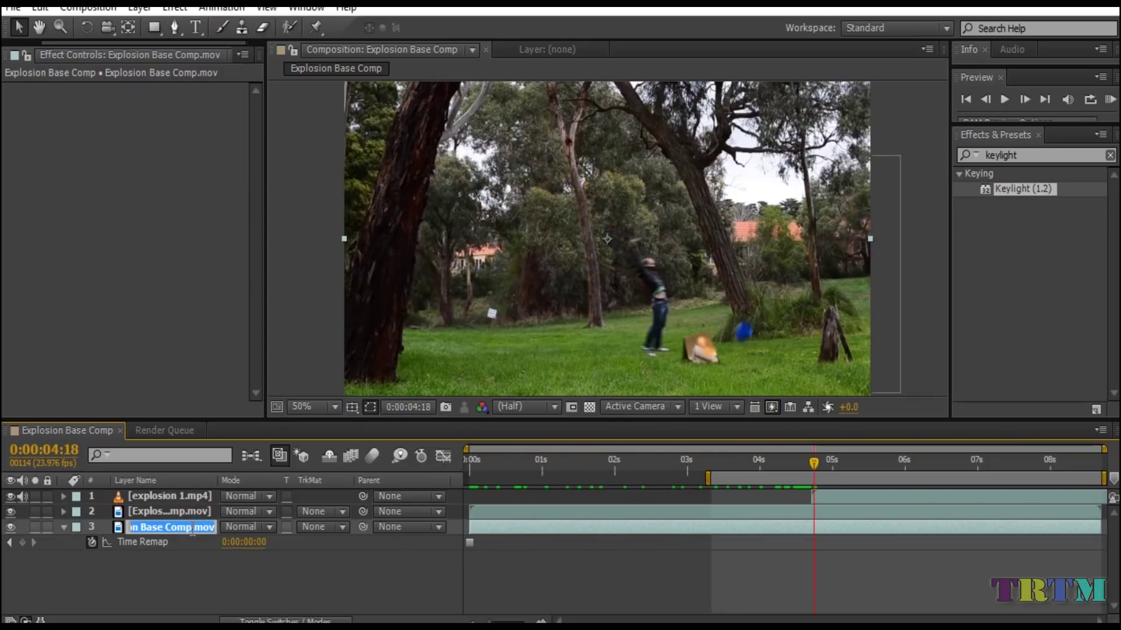
text(background)
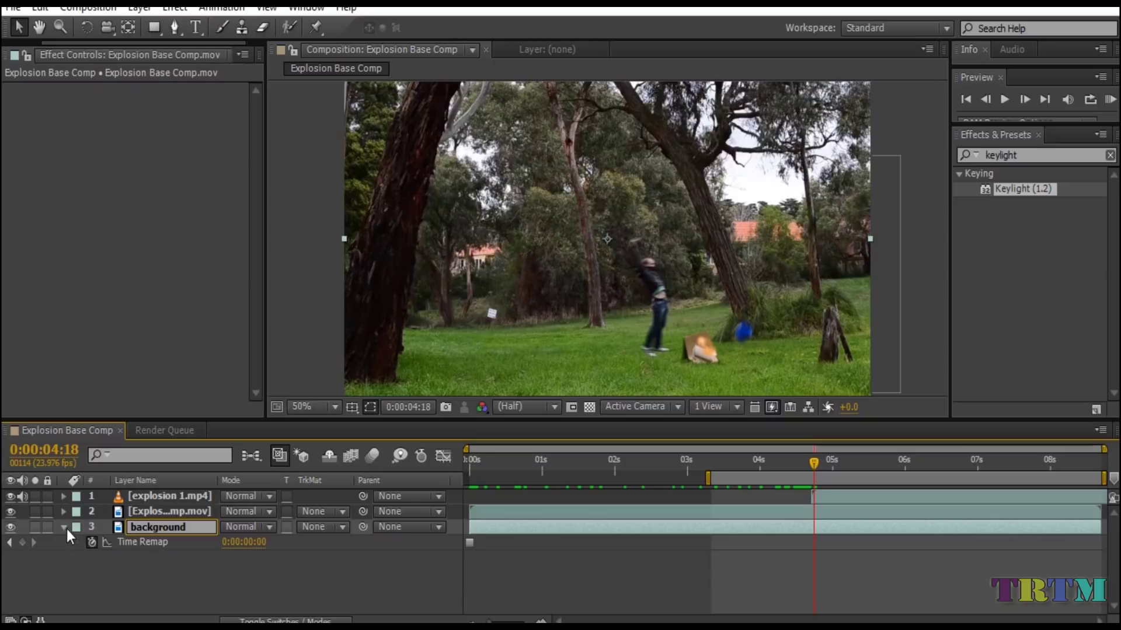
click(64, 527)
- Split the park footage layer at 4:18 and name the later piece 'Man'
click(161, 518)
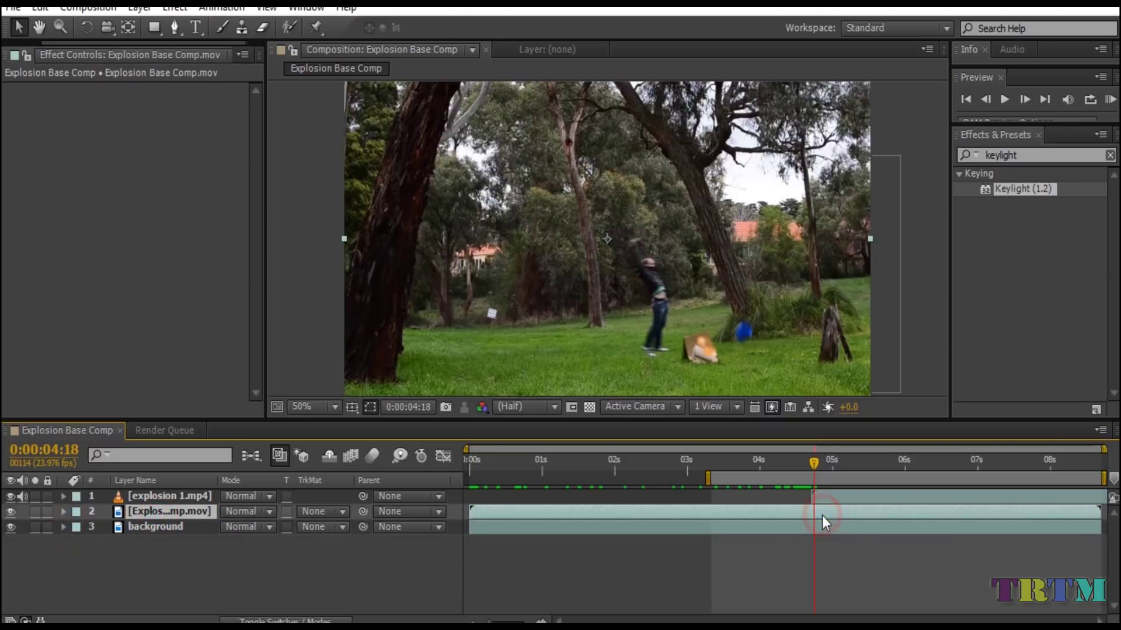
key(ctrl+shift+d)
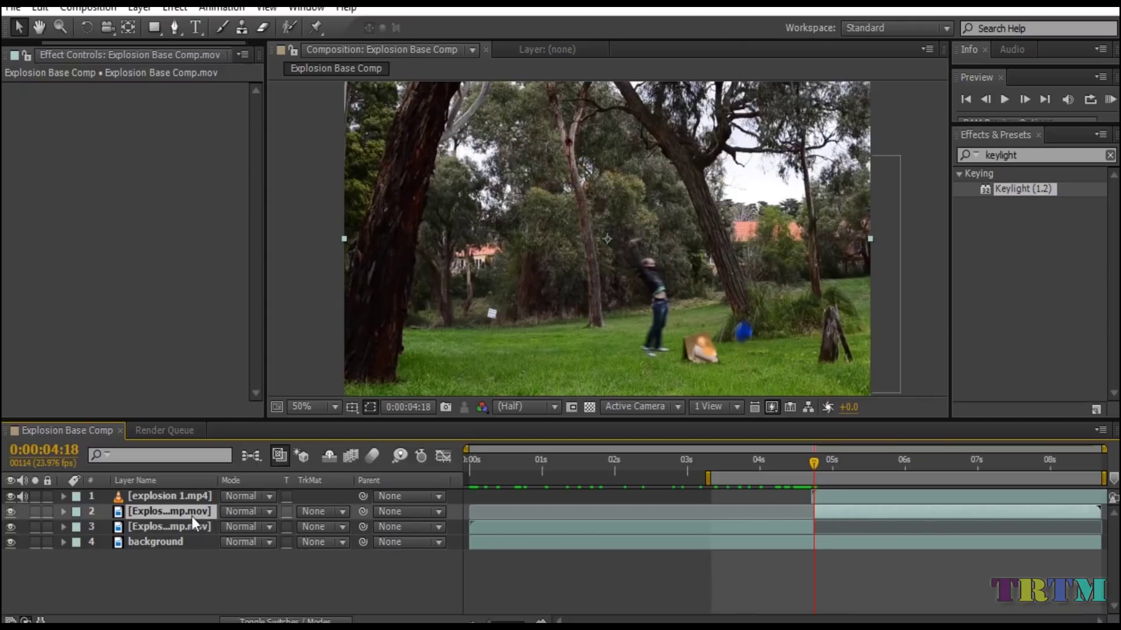
key(Return)
text(Man)
key(Return)
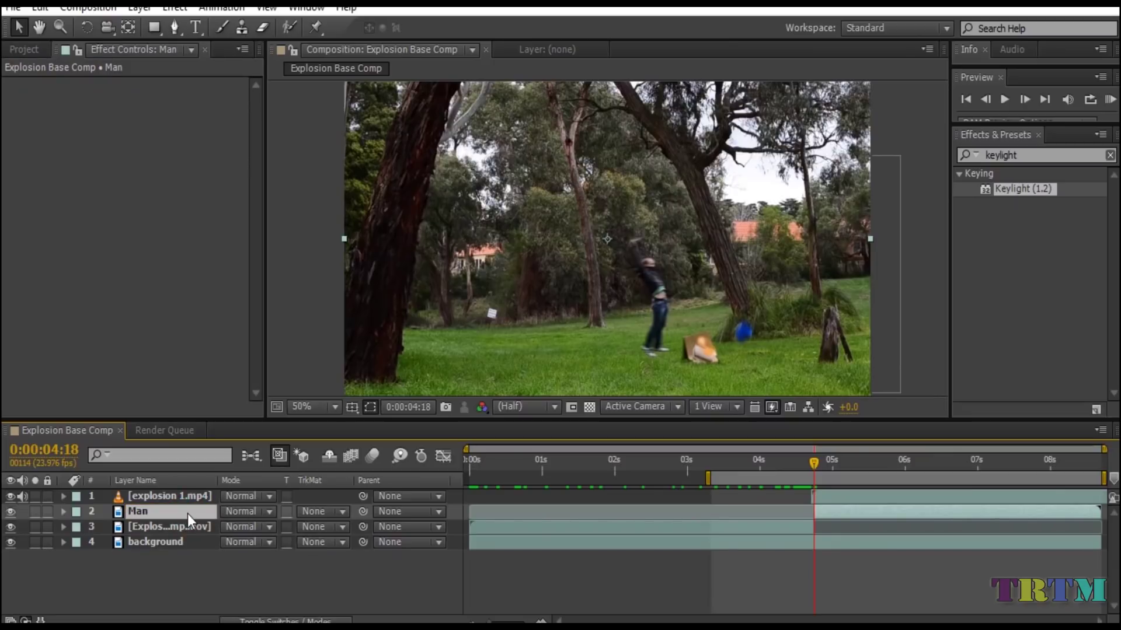
- Apply a Freeze Frame to the Man layer at 4:18
right_click(824, 513)
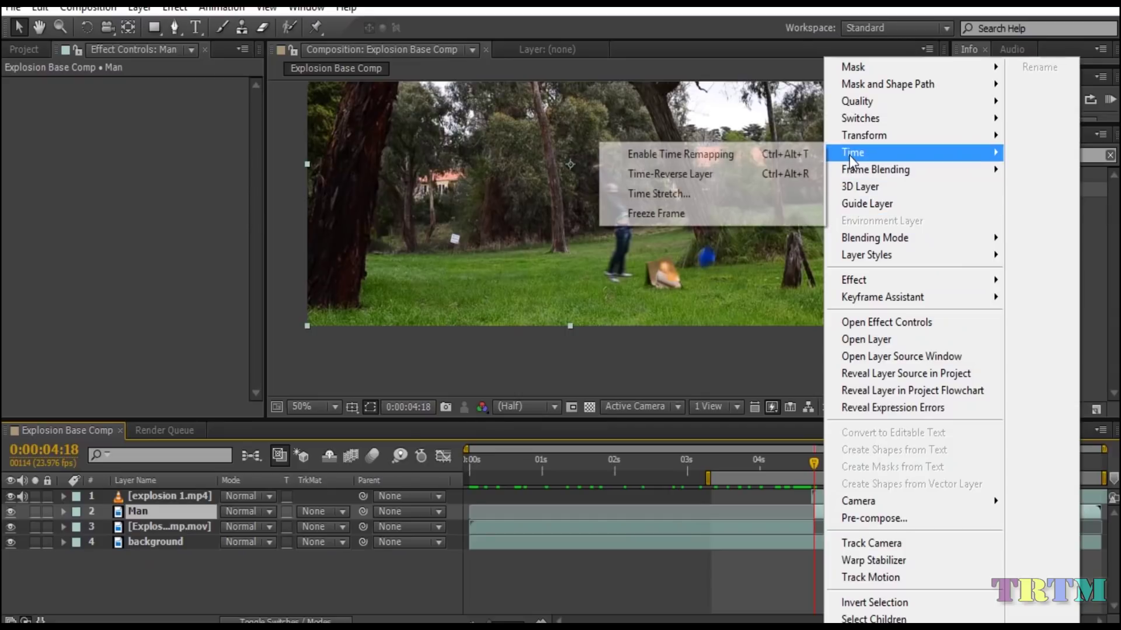
click(728, 213)
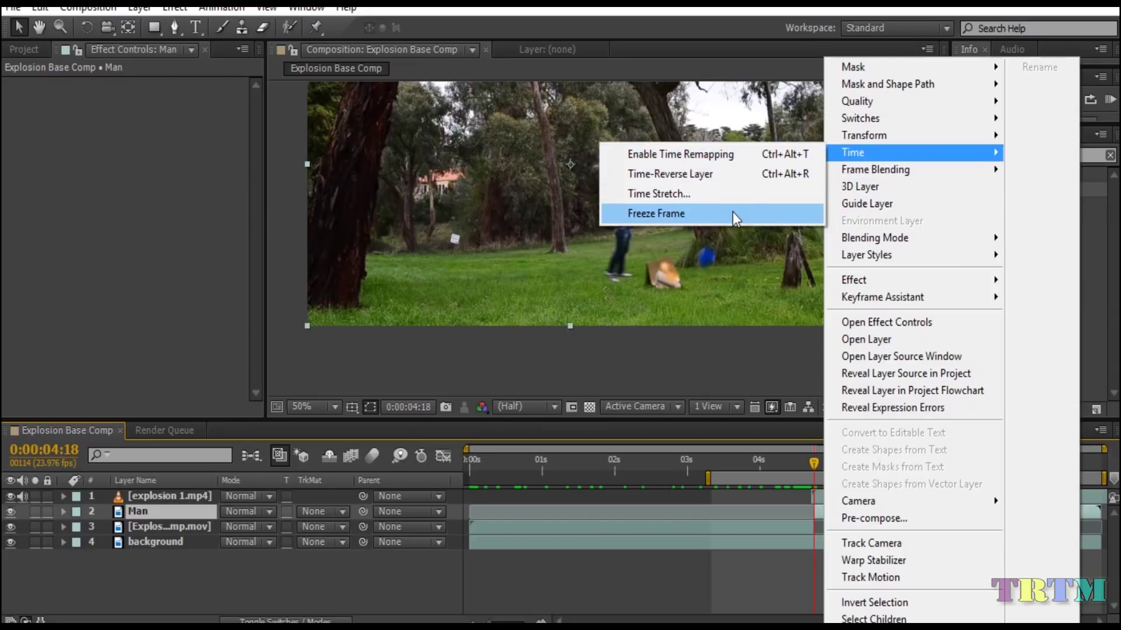
click(835, 515)
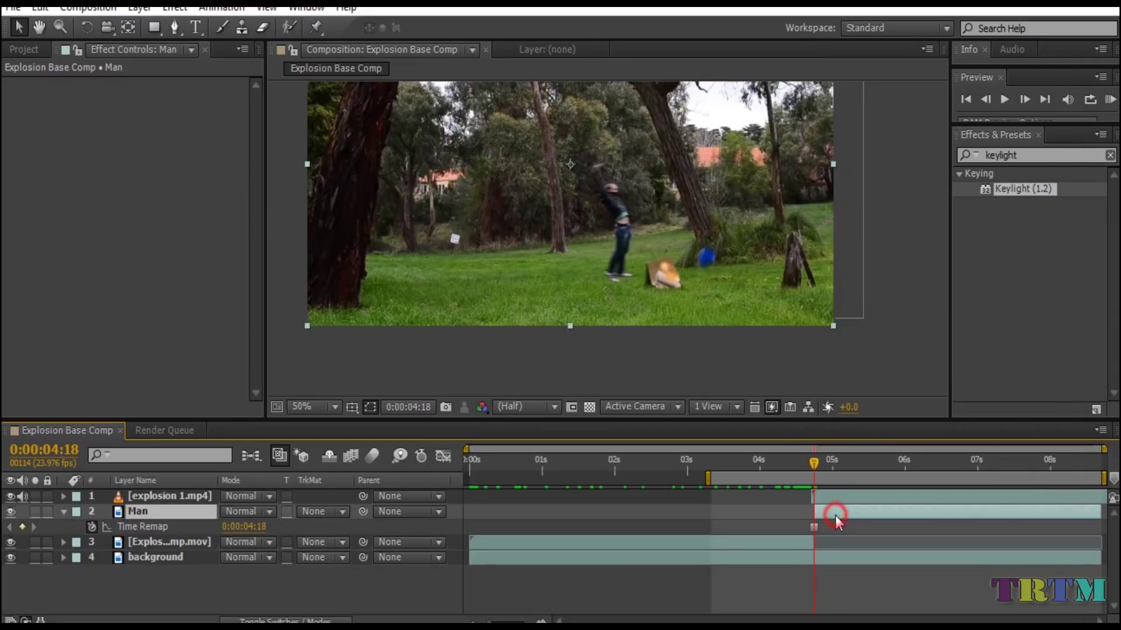
- With the Pen tool at 100% zoom, trace mask points from the man's back foot up around his arm and head
click(174, 27)
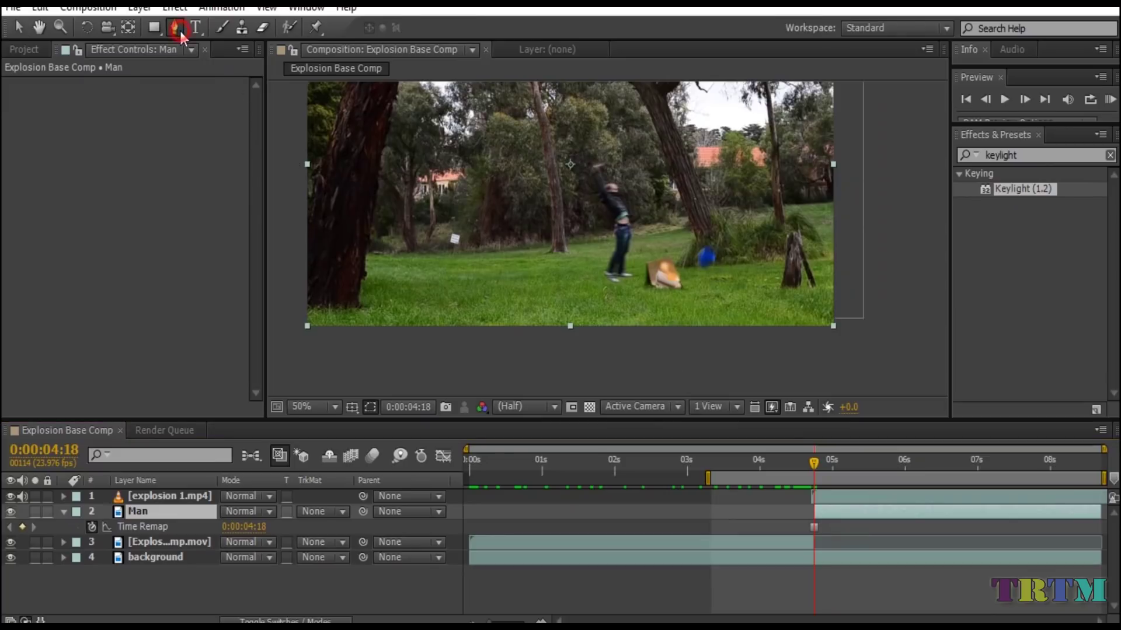
key(period)
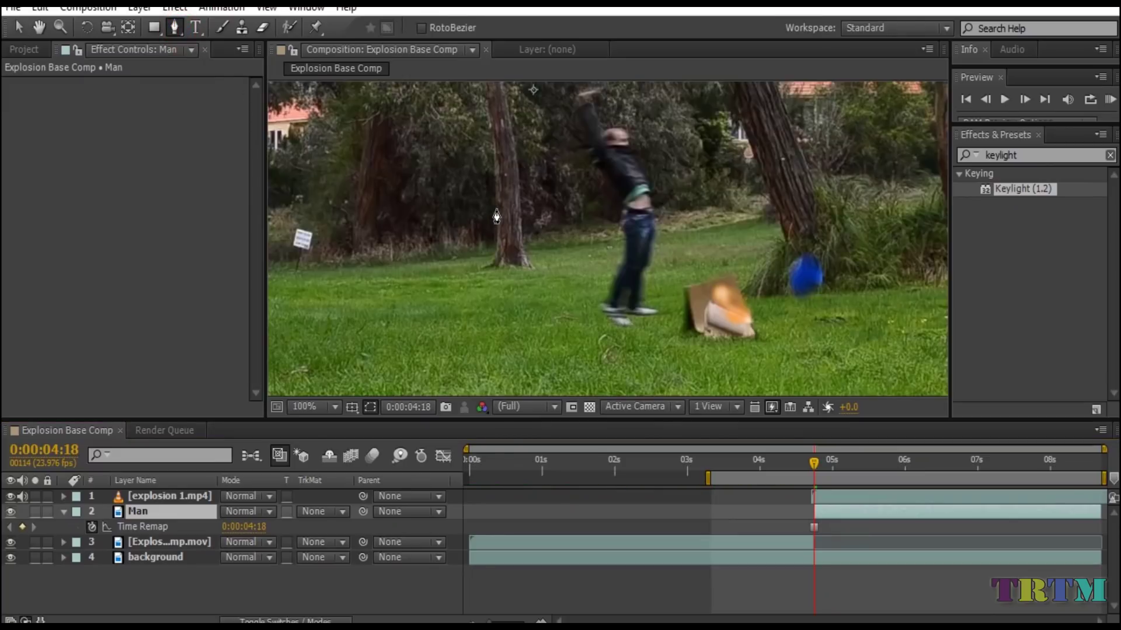
click(601, 305)
click(616, 278)
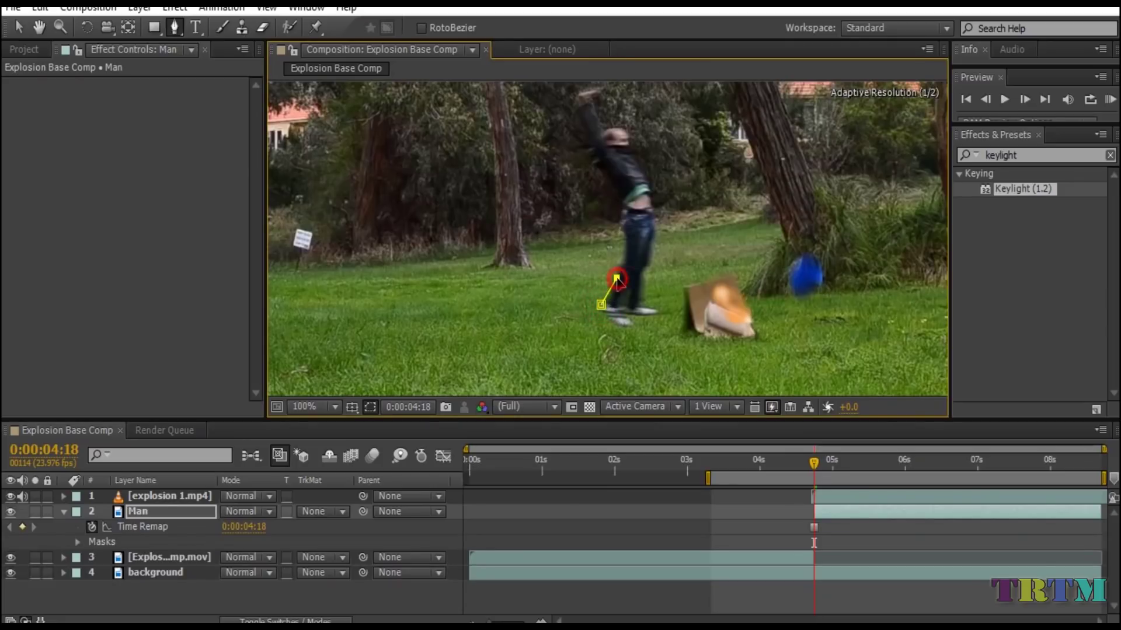
click(622, 235)
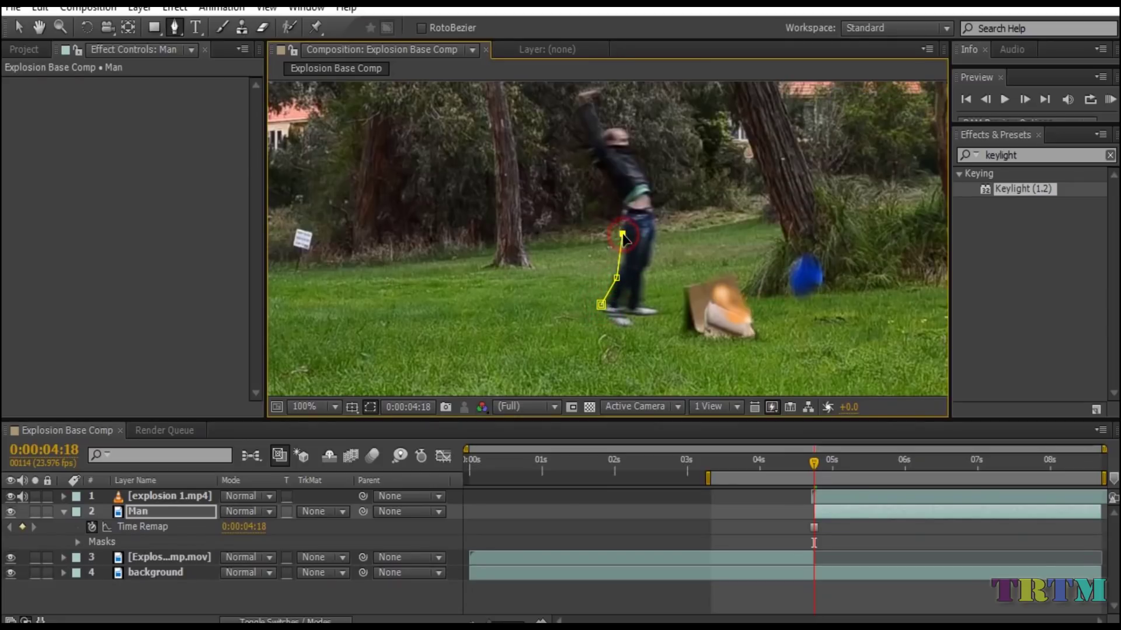
click(621, 203)
click(600, 170)
click(591, 152)
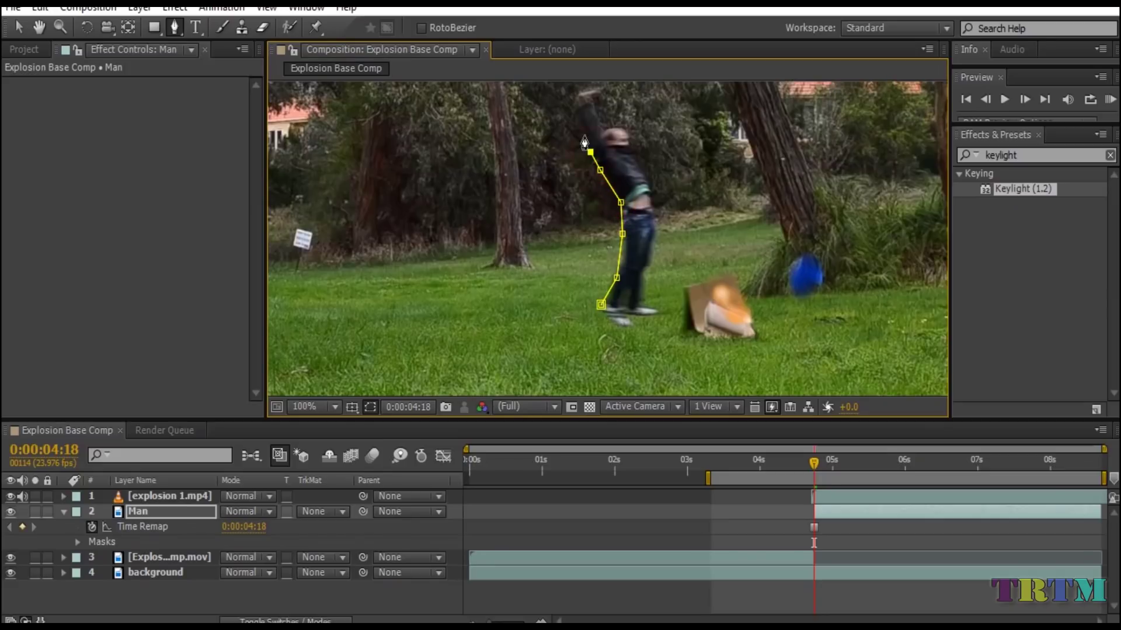
click(577, 91)
click(597, 87)
click(595, 97)
click(598, 122)
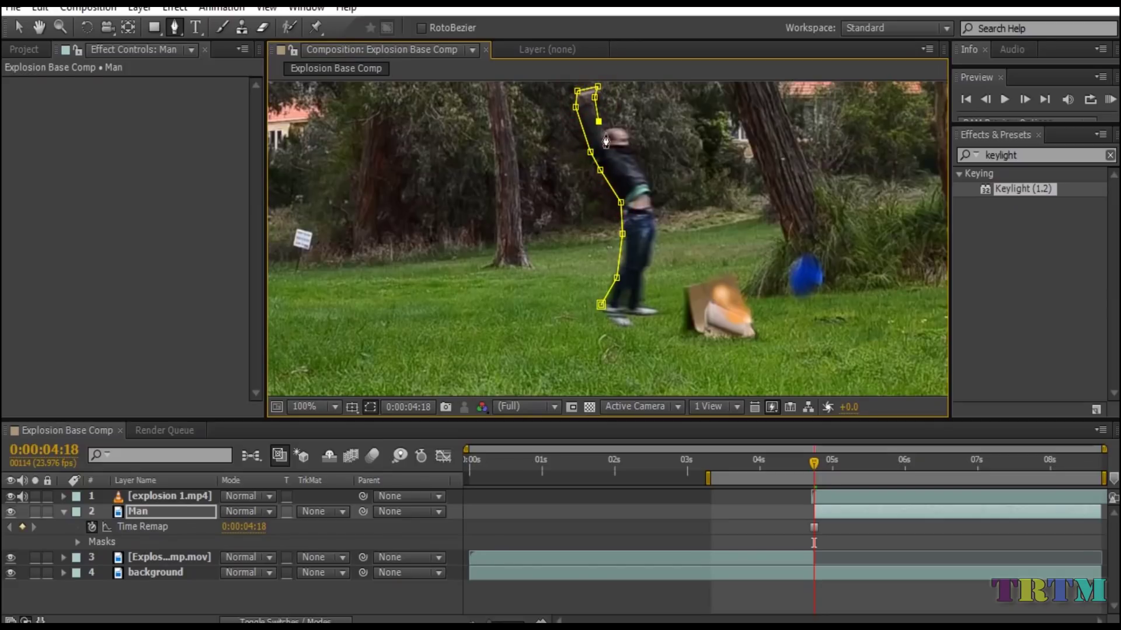
click(603, 132)
click(622, 126)
- Continue the mask down his back and around his feet, closing it at the first point
click(628, 141)
click(650, 200)
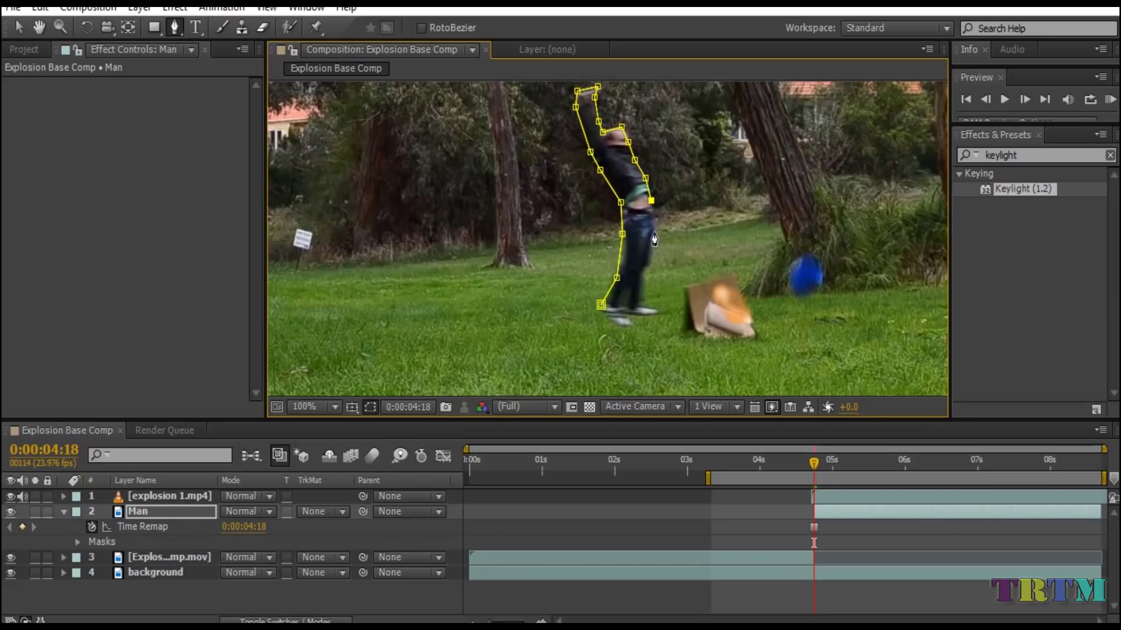
click(640, 304)
click(660, 310)
click(646, 315)
click(632, 324)
click(618, 325)
click(603, 315)
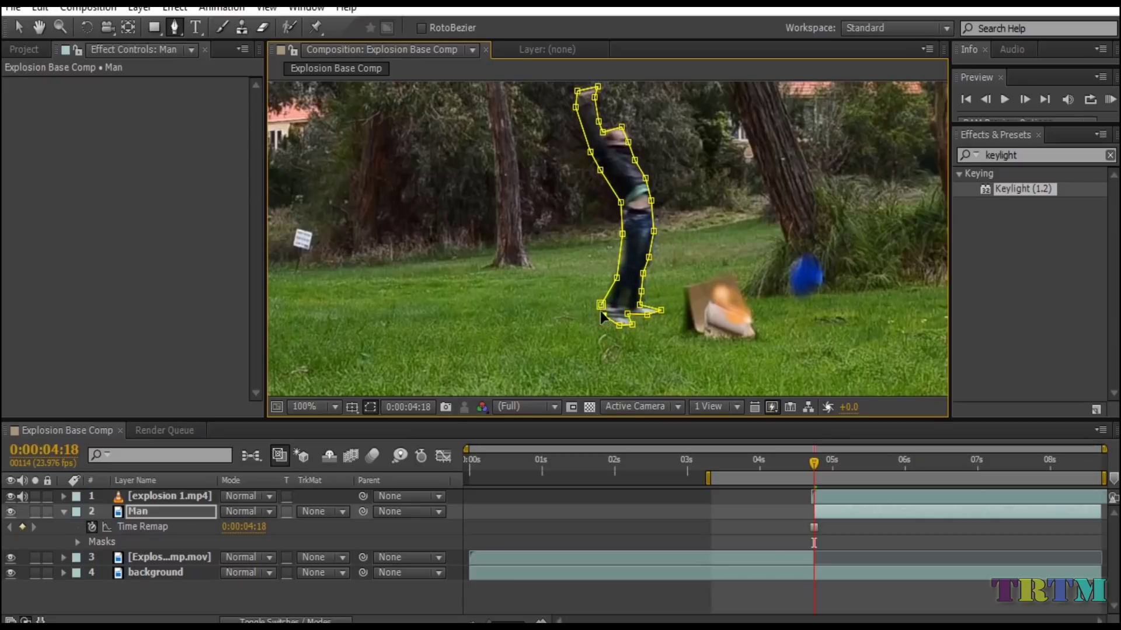
click(600, 304)
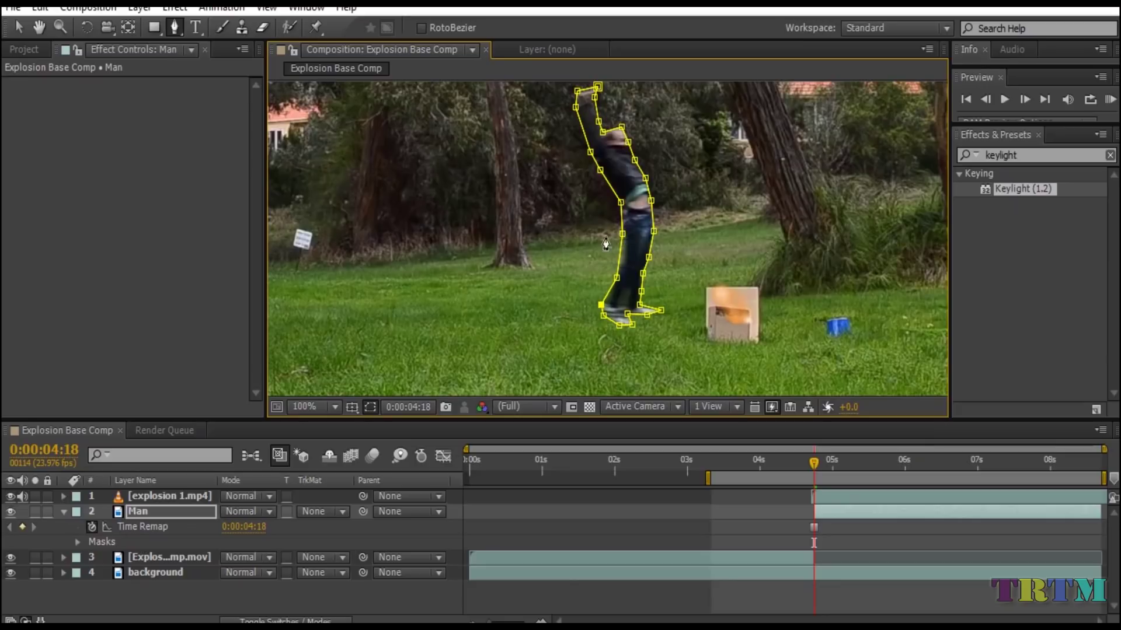
click(21, 31)
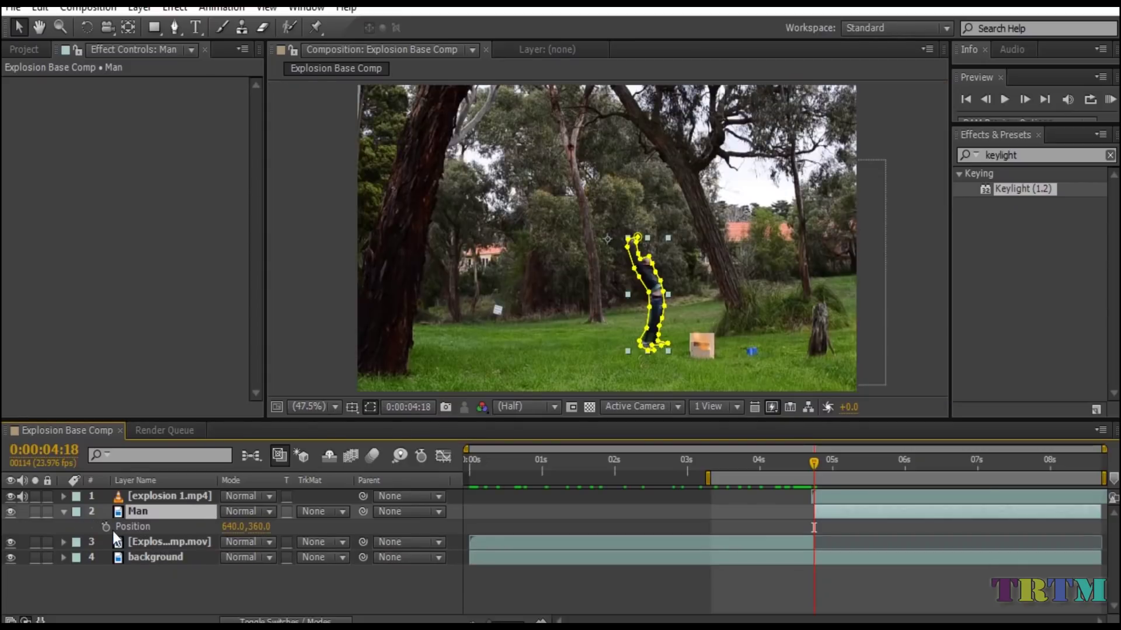
- Keyframe Man's Position at 4:18, then move him off frame top-left a few frames later
click(106, 527)
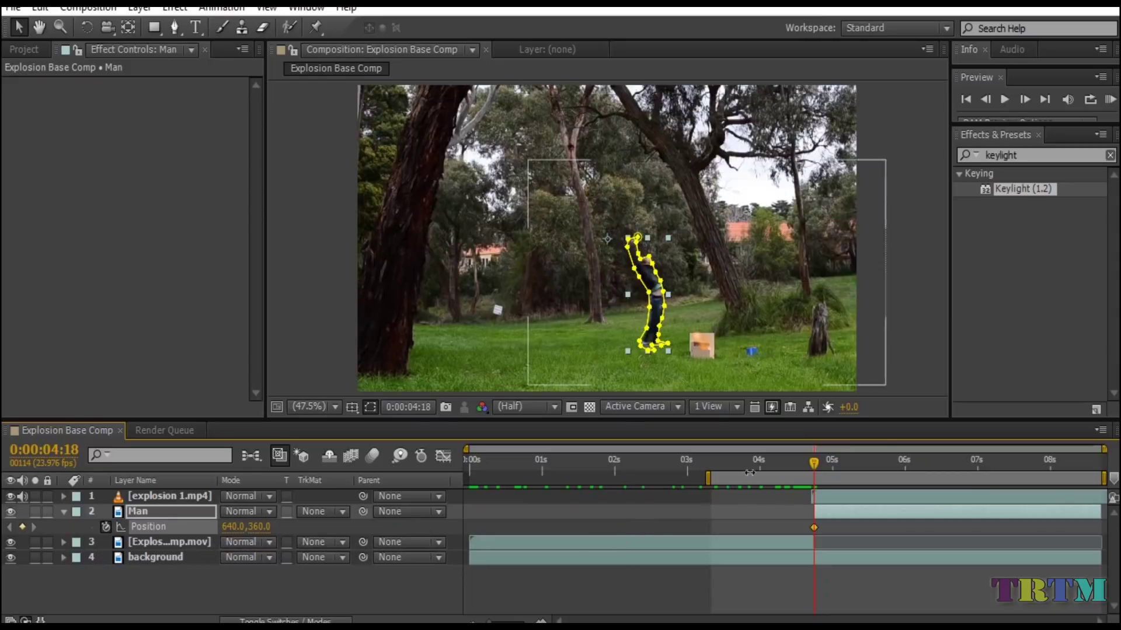
drag(814, 464, 842, 463)
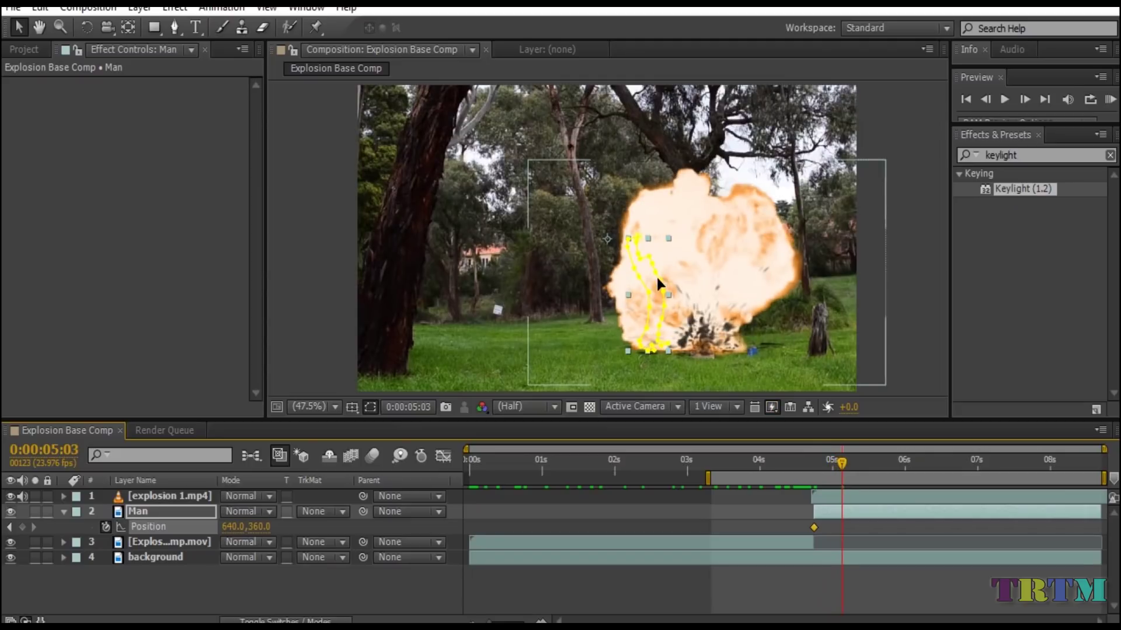
drag(657, 258, 312, 30)
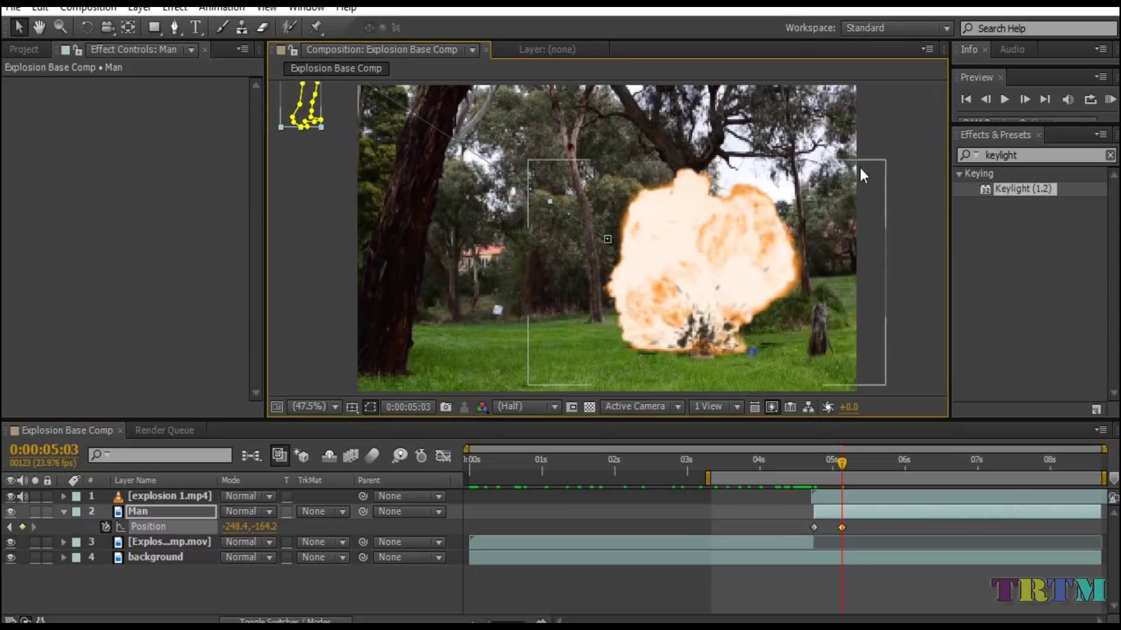
- Preview the launch and shift the second Position keyframe slightly later
drag(872, 124, 897, 201)
click(1110, 99)
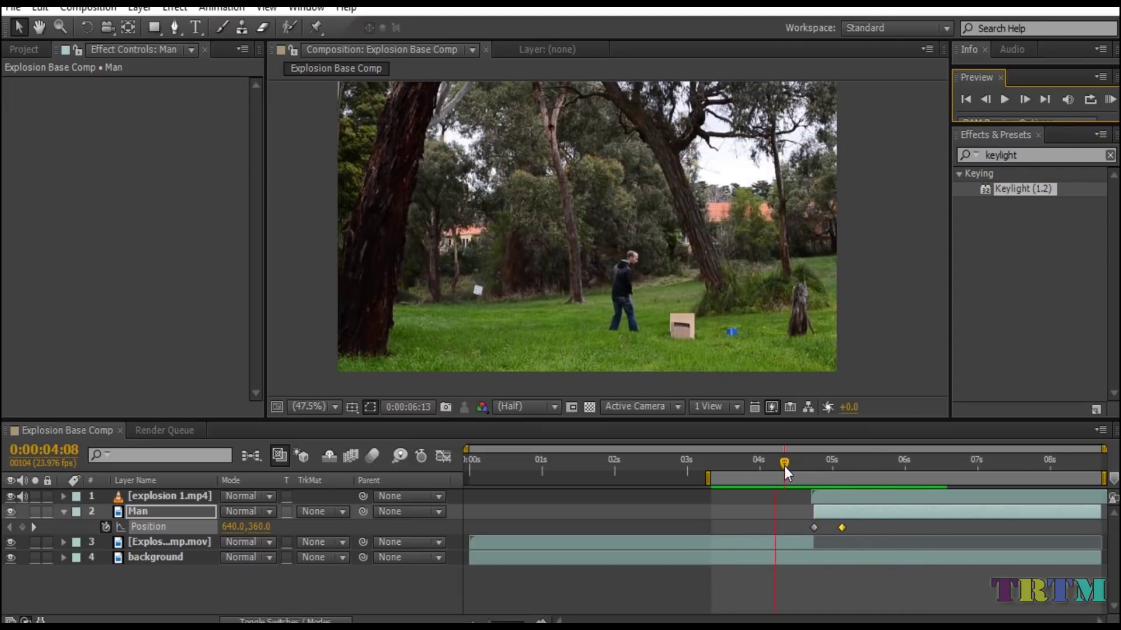
drag(784, 467, 835, 471)
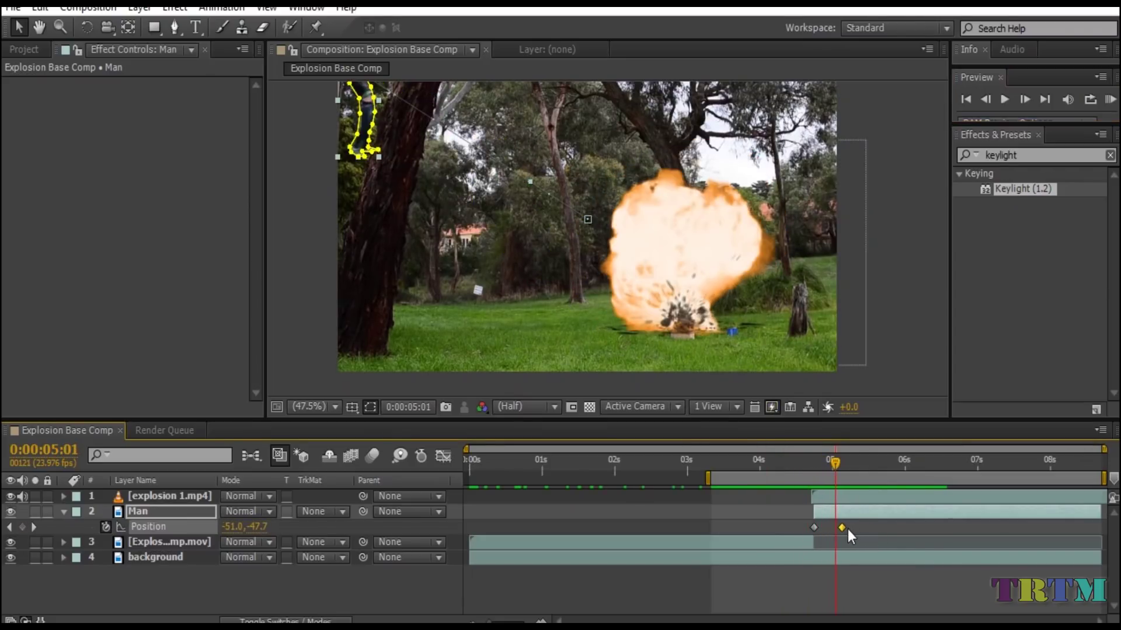
drag(842, 528, 850, 528)
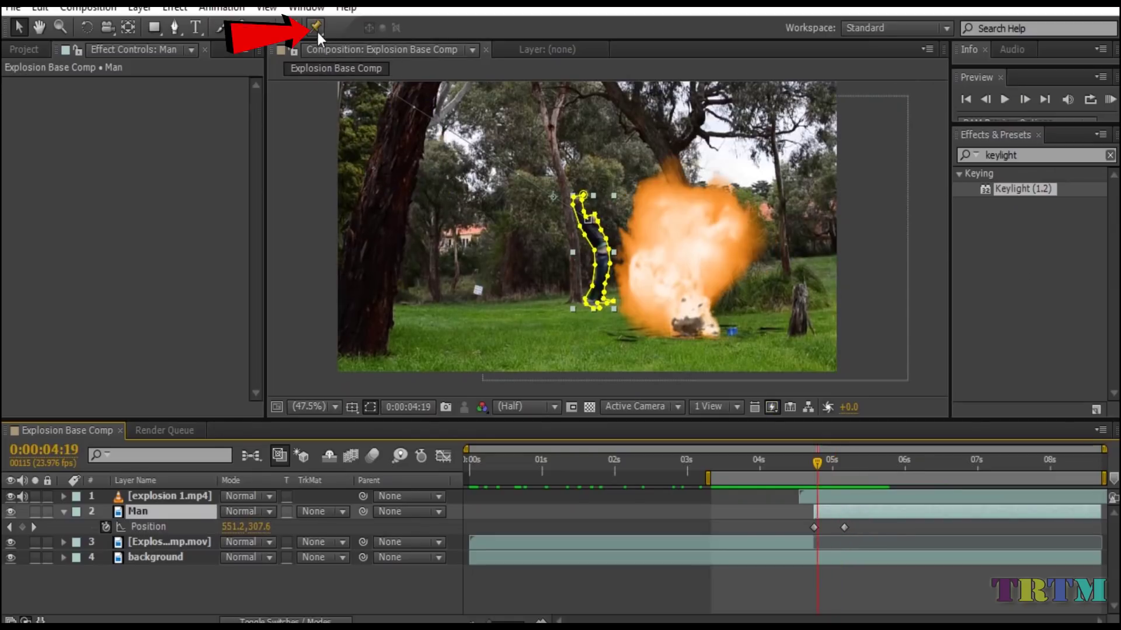
- Place Puppet pins on the man's waist, feet and head
click(316, 27)
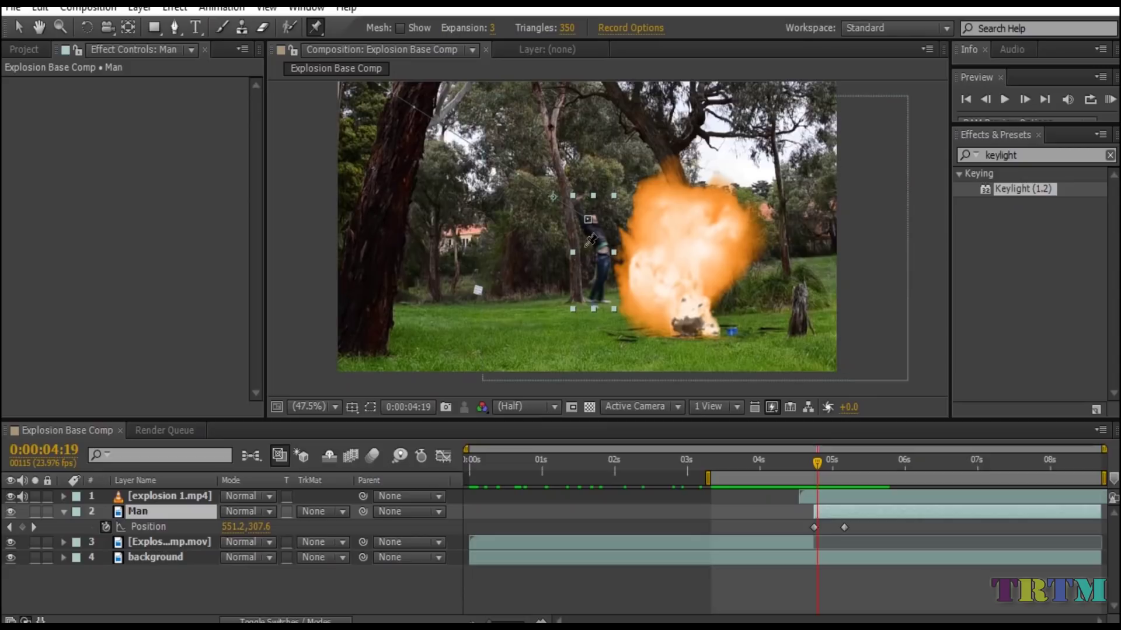
click(598, 215)
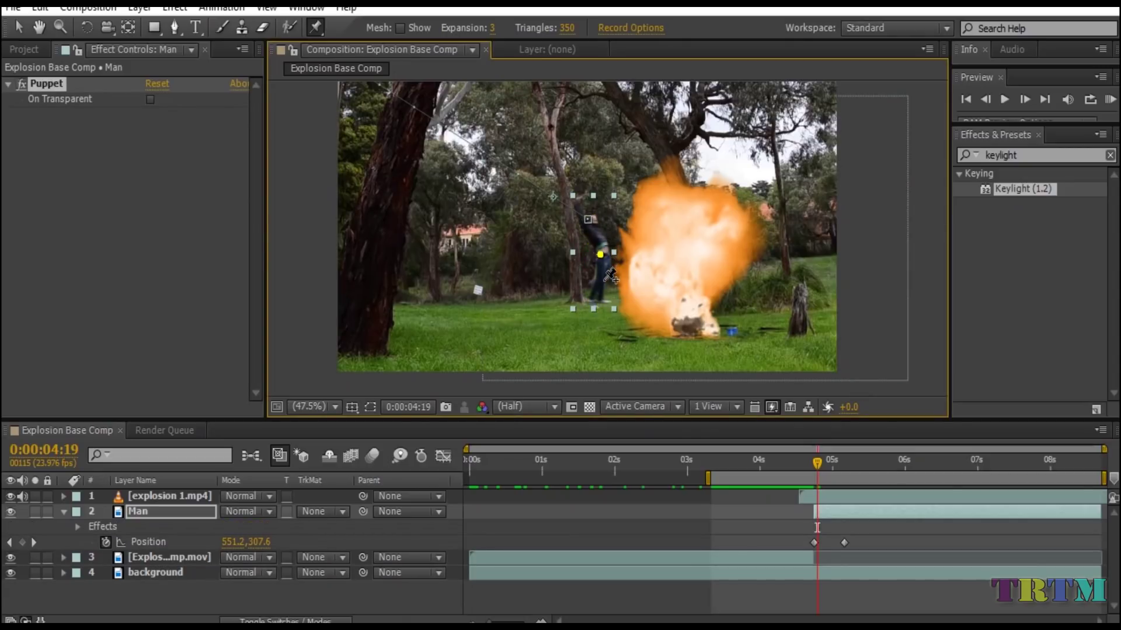
click(597, 295)
click(581, 206)
- Two frames later, swing the man's legs out right and nudge his head right
key(Page_Down)
key(Page_Down)
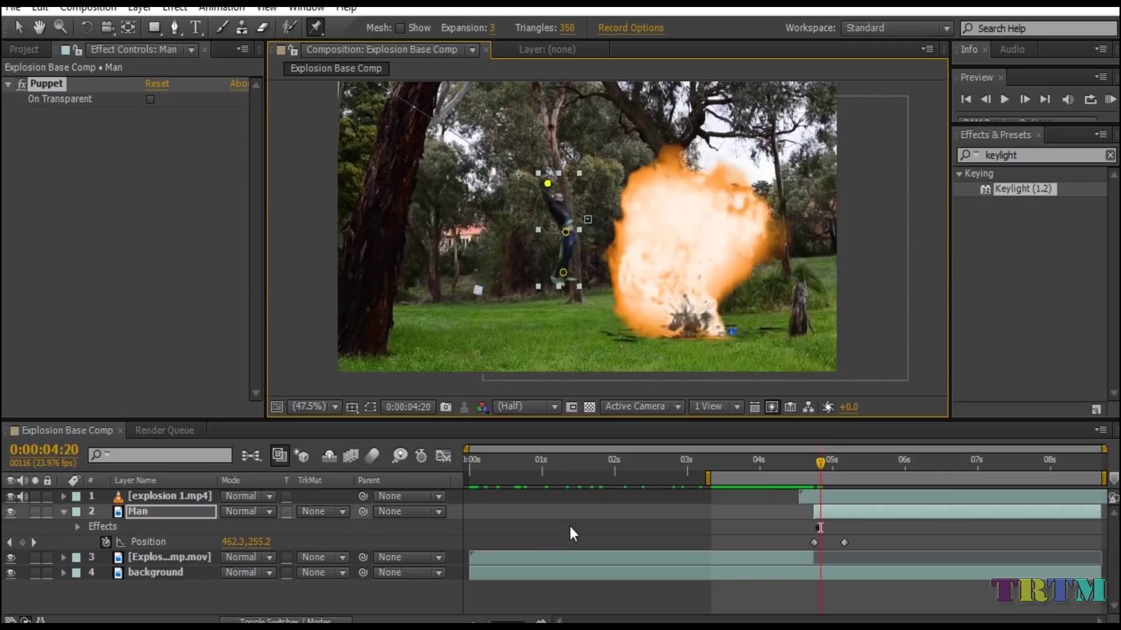
click(18, 27)
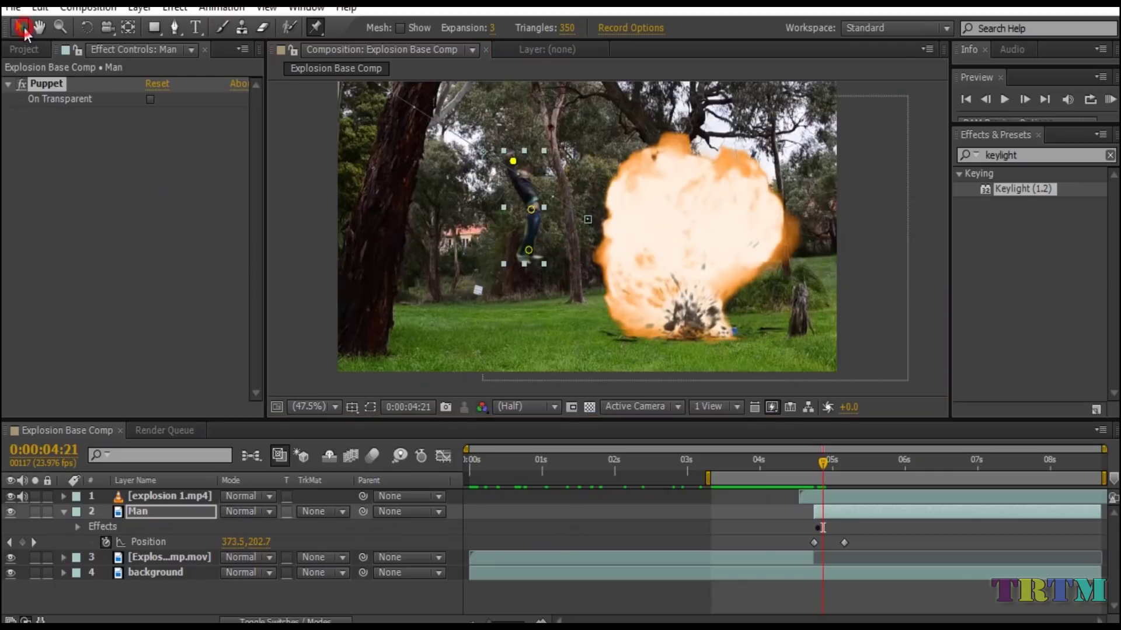
drag(527, 253, 558, 244)
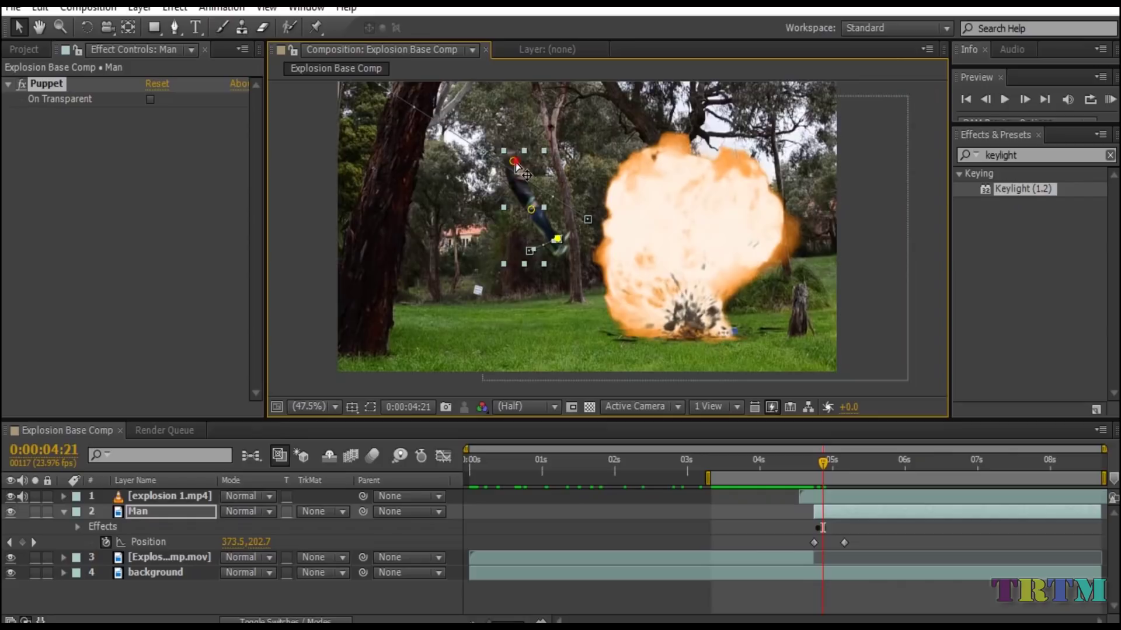
drag(513, 161, 527, 164)
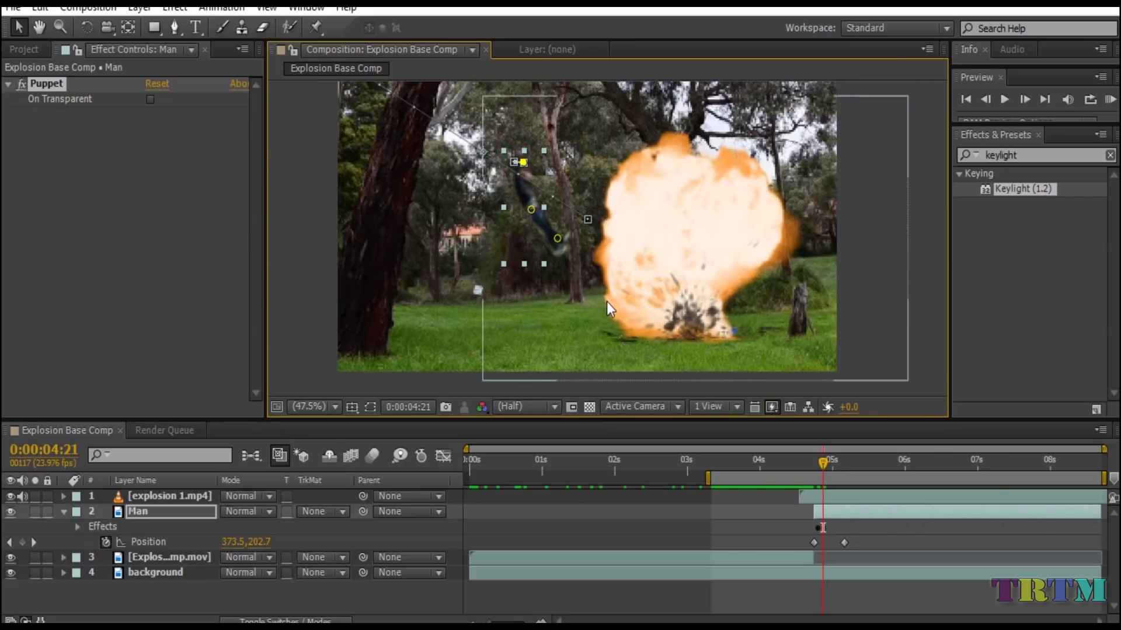
- A couple of frames on, bend his leg up-right and pull his arm back left
key(Page_Down)
key(Page_Down)
key(Page_Down)
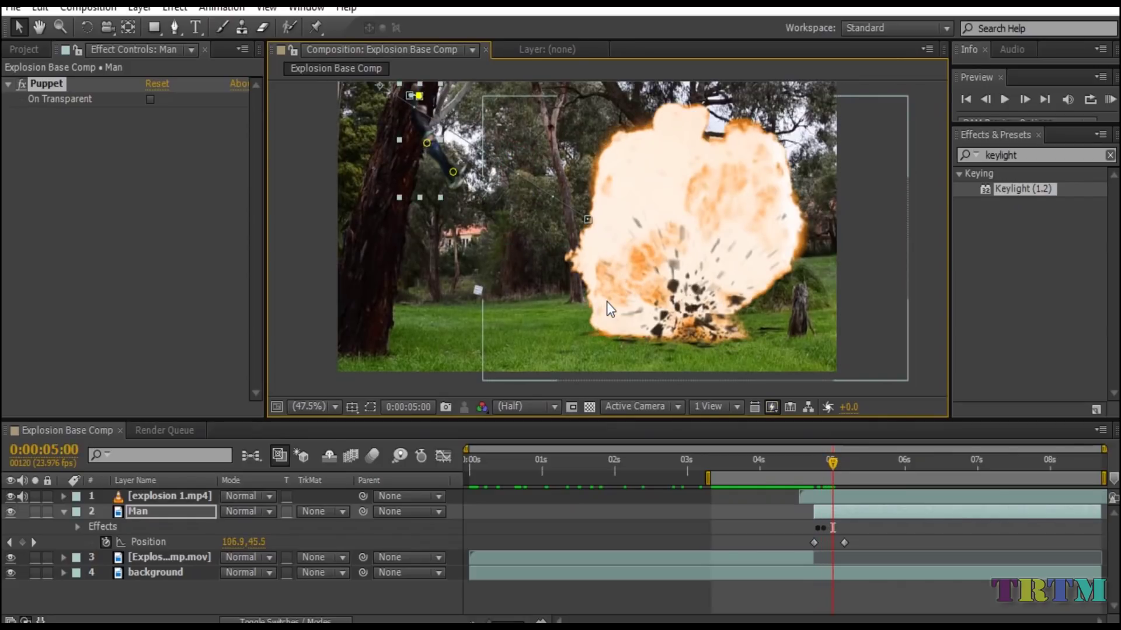
drag(454, 178, 469, 157)
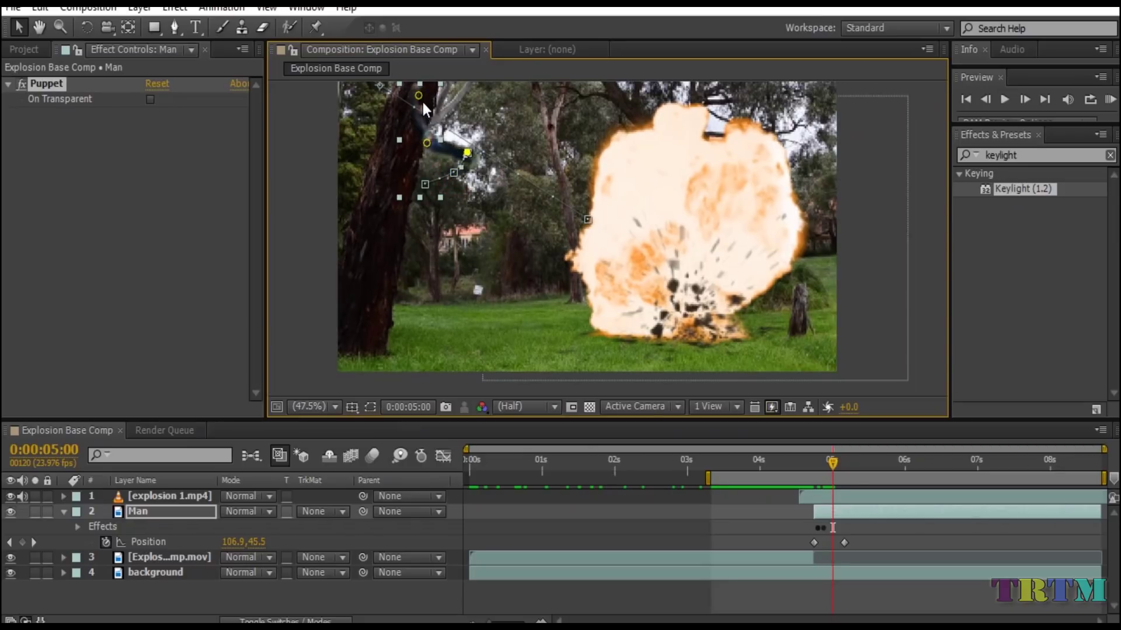
drag(418, 96, 383, 112)
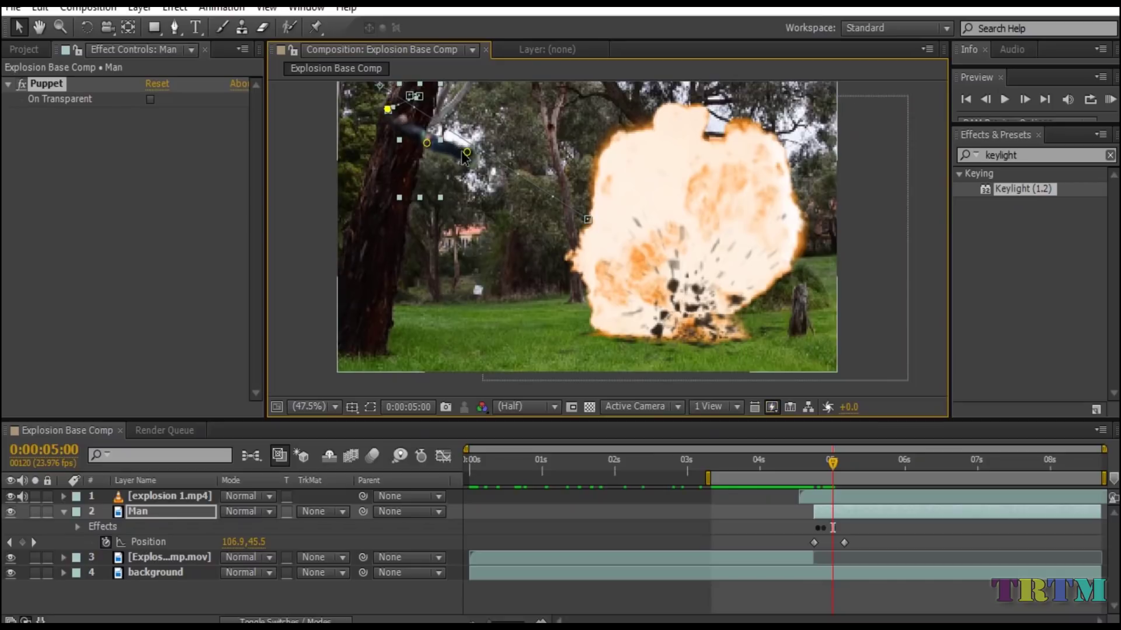
key(Page_Down)
key(Page_Down)
key(Page_Down)
key(Page_Down)
key(Page_Down)
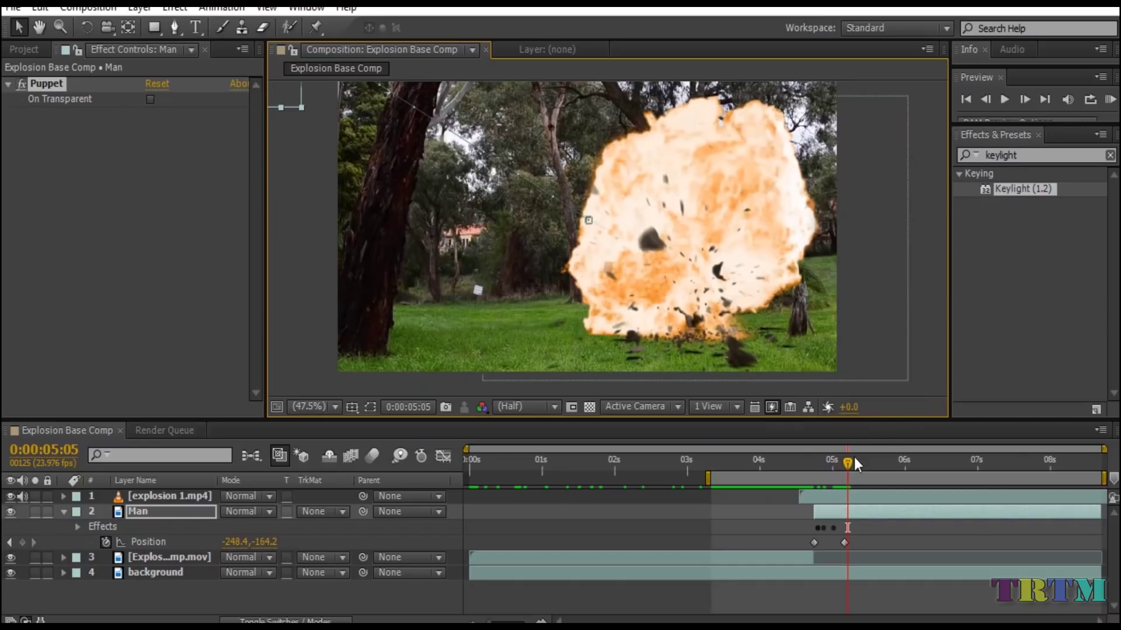
drag(853, 461, 758, 484)
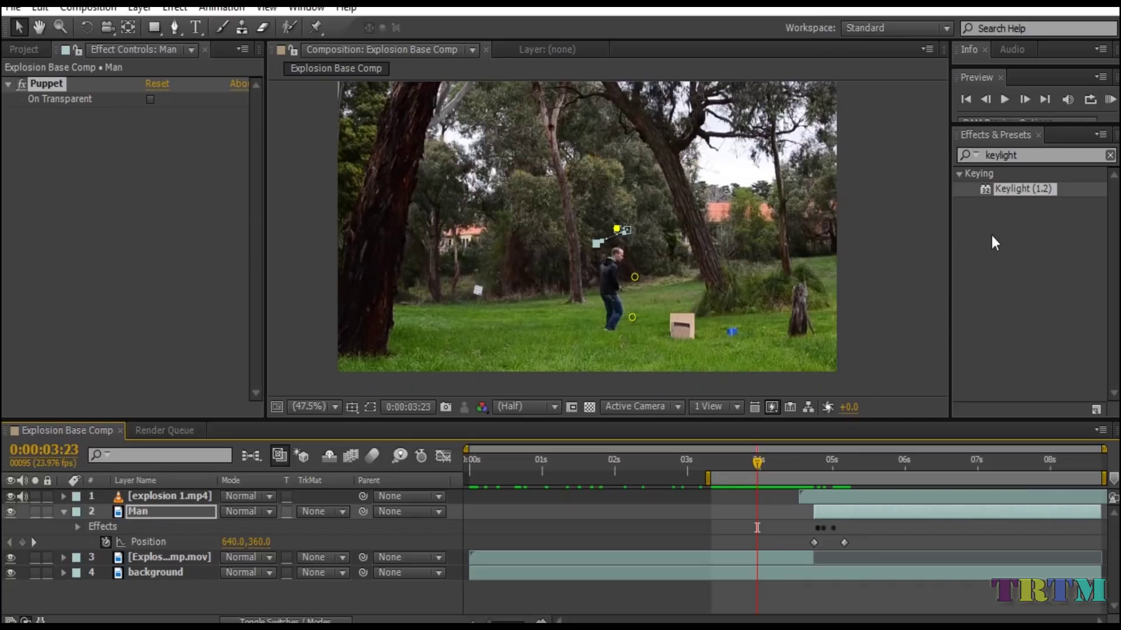
click(1107, 104)
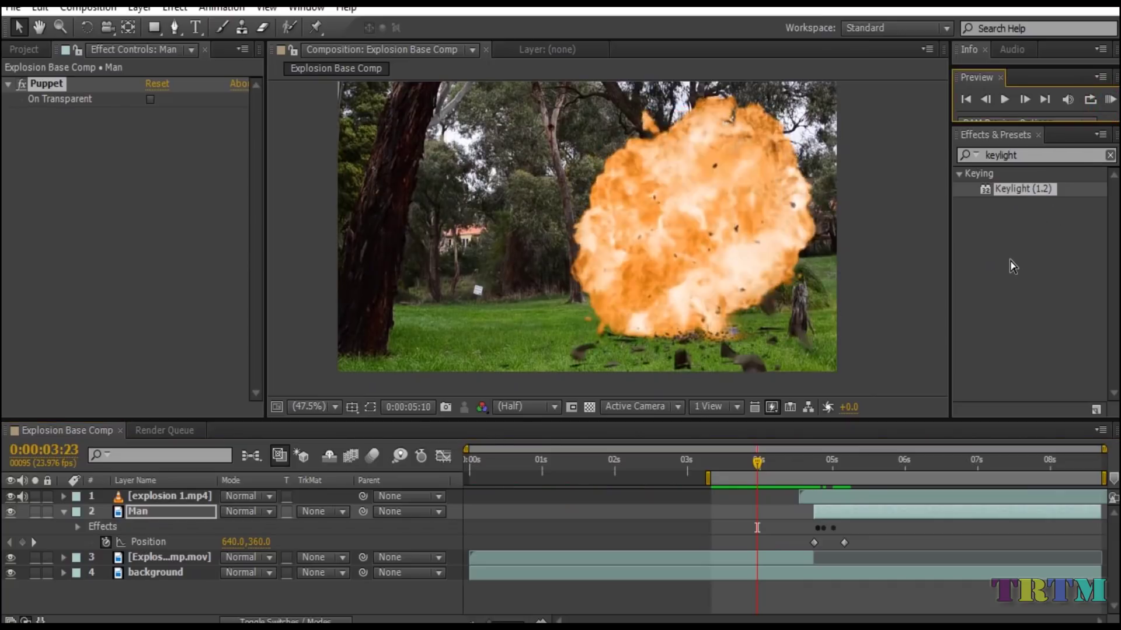